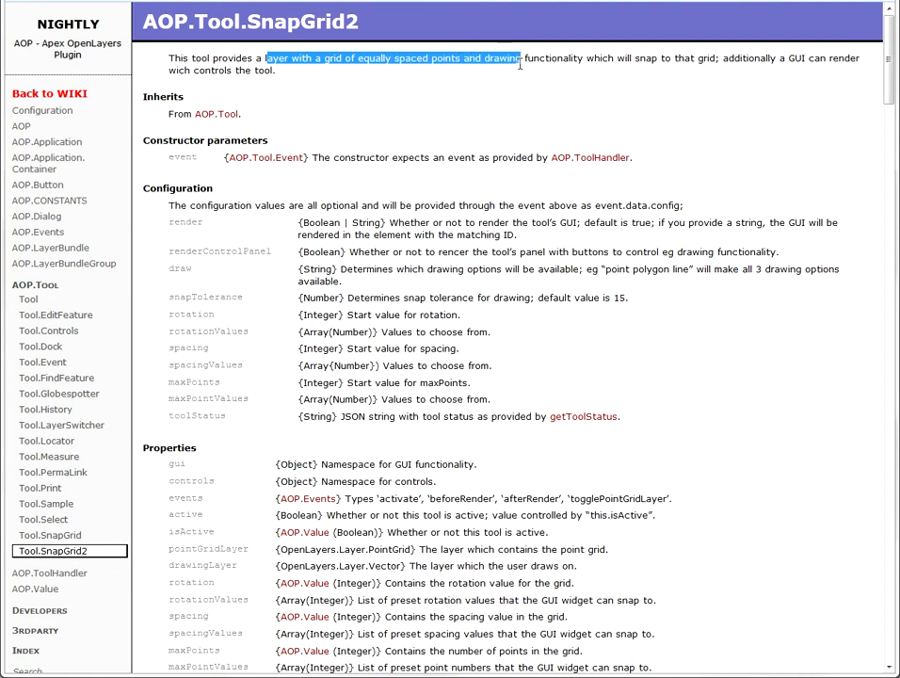
- Activate the snap grid tool on the map and draw two points snapped to grid points just south of Kruisweg
click(586, 88)
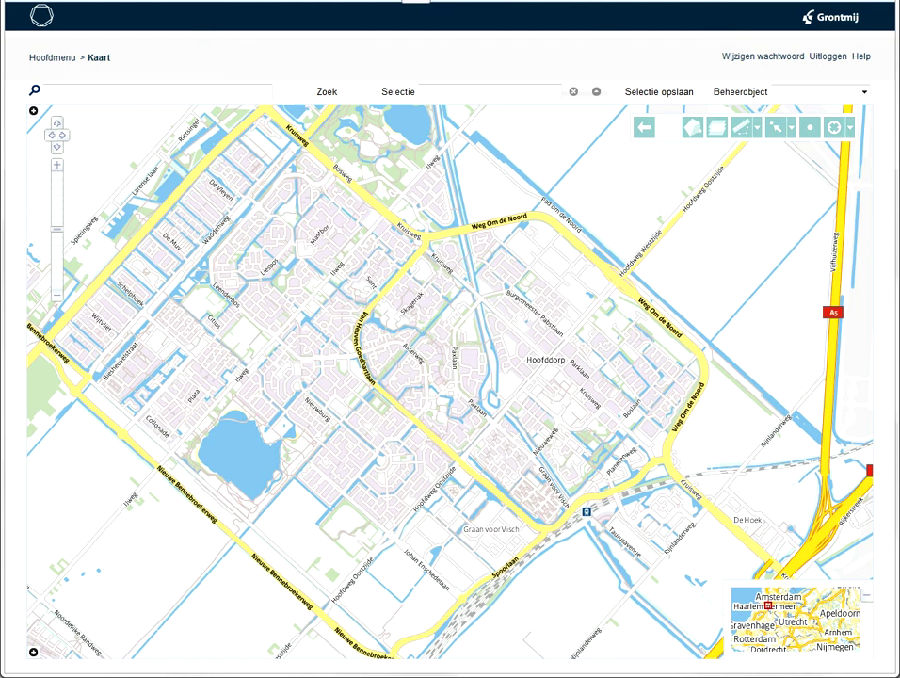
click(810, 129)
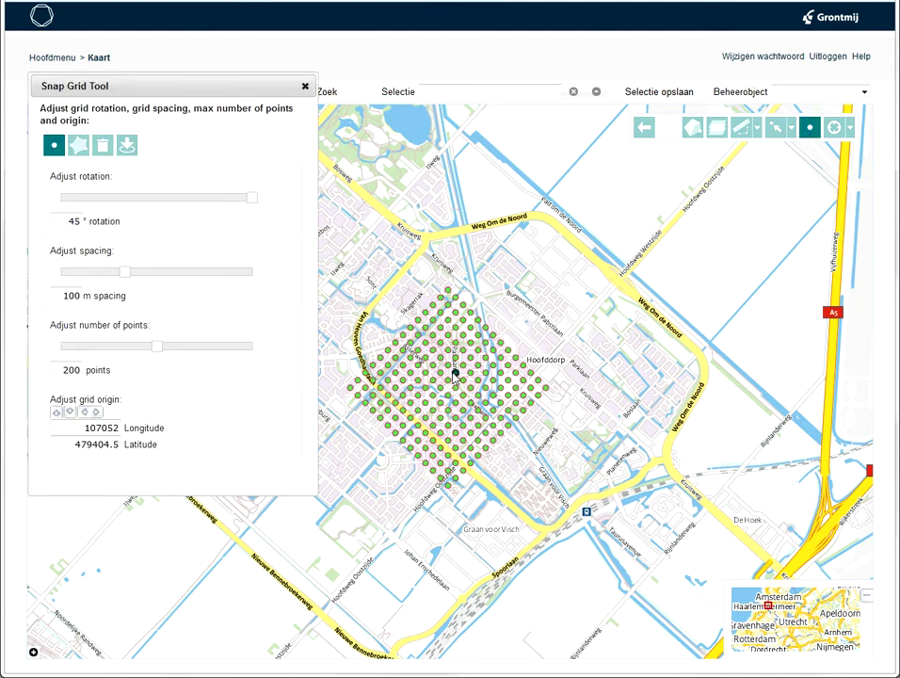
scroll(440, 369, up, 2)
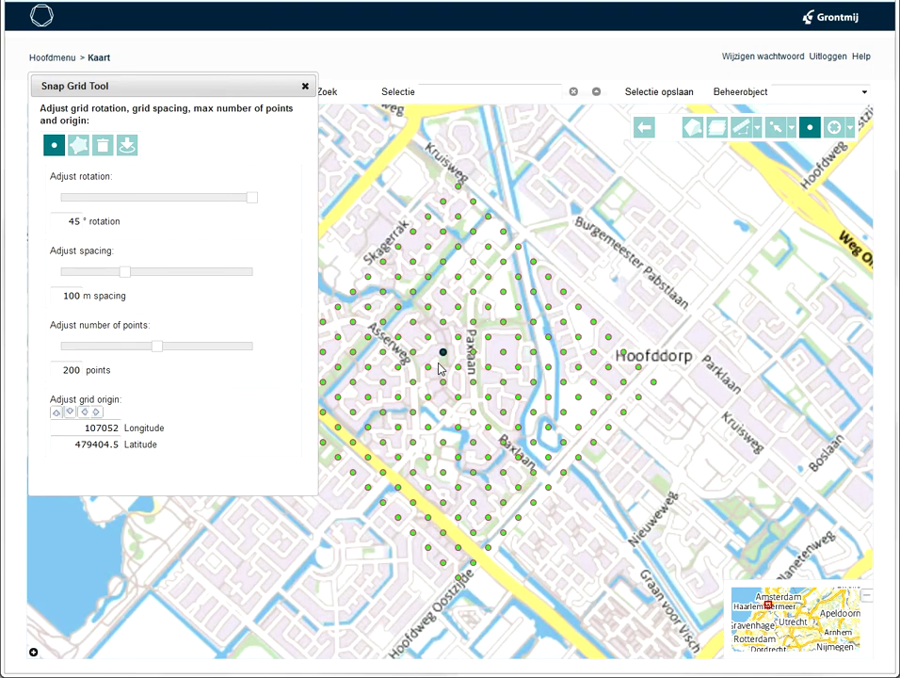
click(428, 217)
click(503, 232)
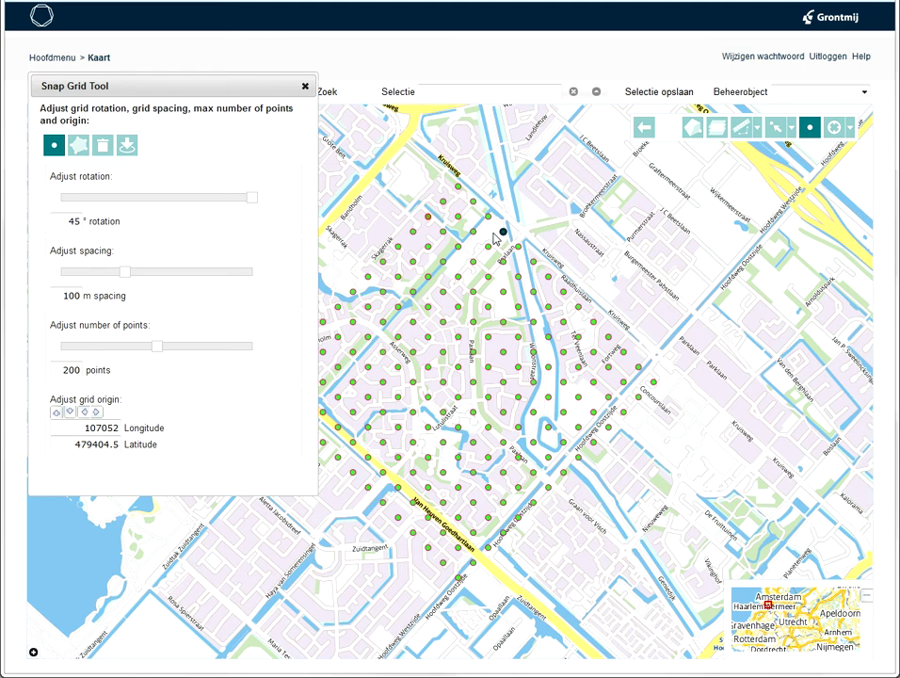
- Start drawing a polygon and place its first three corners on grid points between Skagerrak and Wilsonstraat
click(79, 145)
click(413, 232)
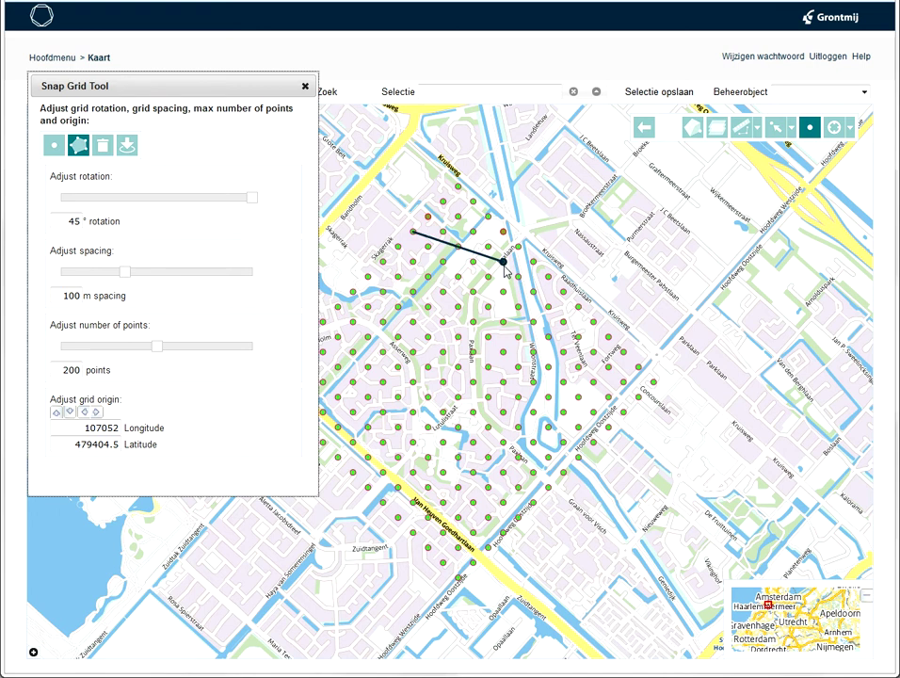
click(504, 262)
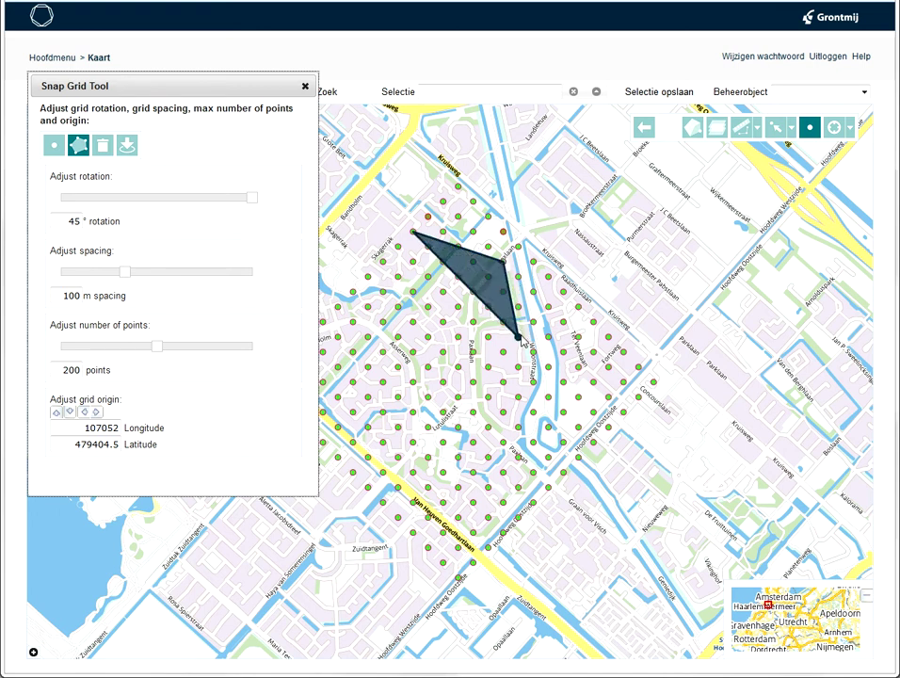
click(518, 336)
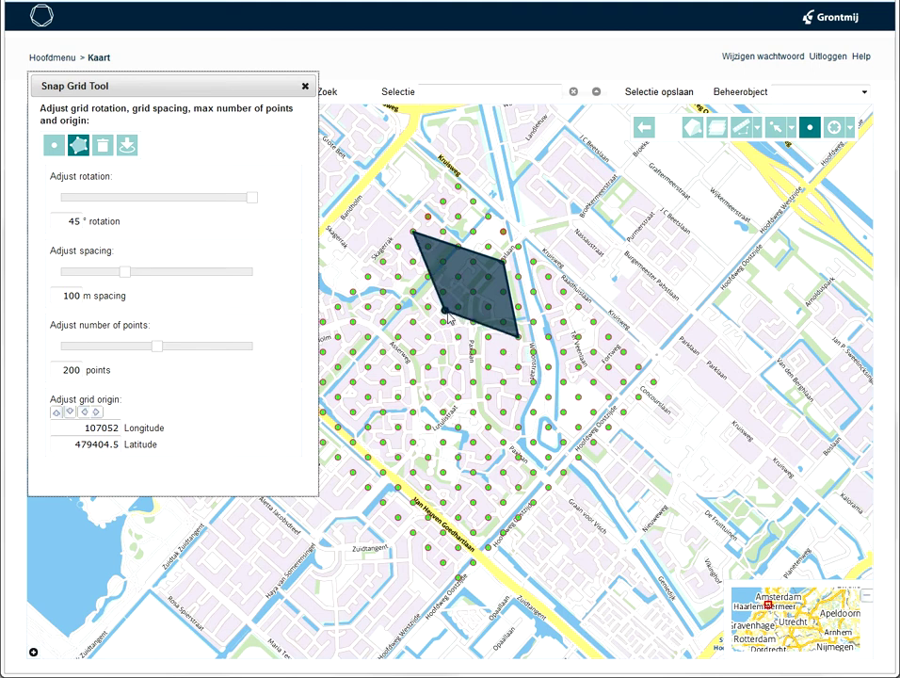
- Try a grid rotation of 30° and change it to 12°
click(57, 224)
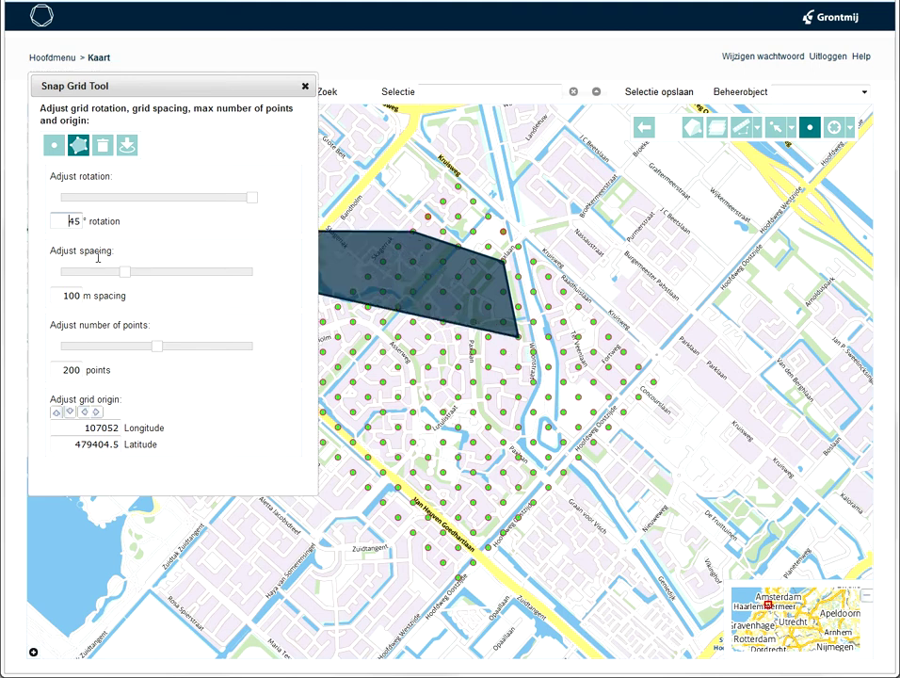
drag(252, 199, 216, 203)
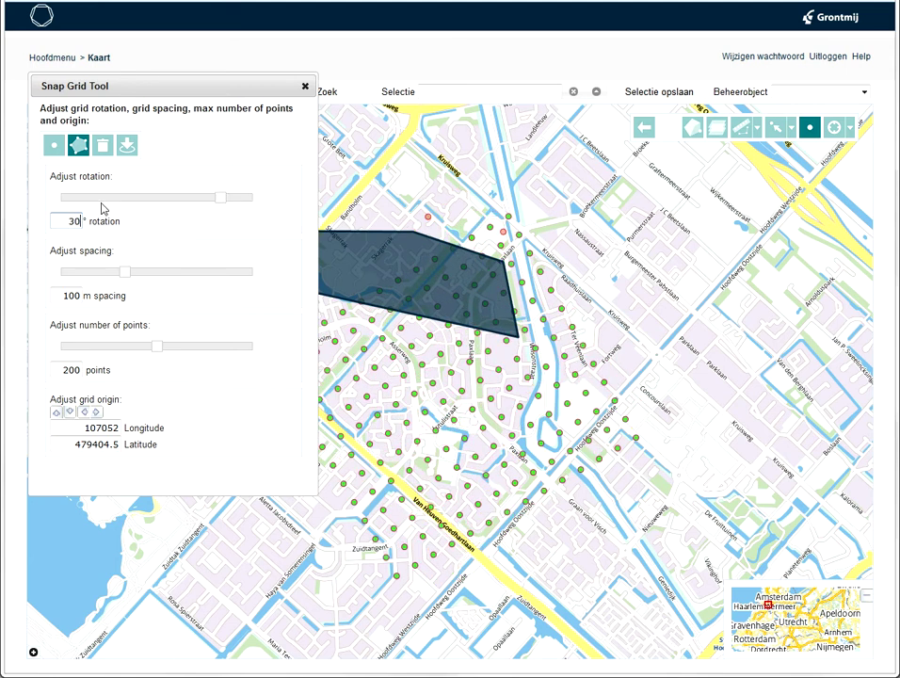
drag(73, 224, 68, 224)
key(Delete)
key(Delete)
text(12)
key(Tab)
- Try several one-degree variations of the grid rotation and set it to 17°
click(73, 220)
key(Delete)
text(4)
key(BackSpace)
text(3)
key(BackSpace)
text(7)
key(BackSpace)
text(9)
key(BackSpace)
text(8)
key(BackSpace)
text(7)
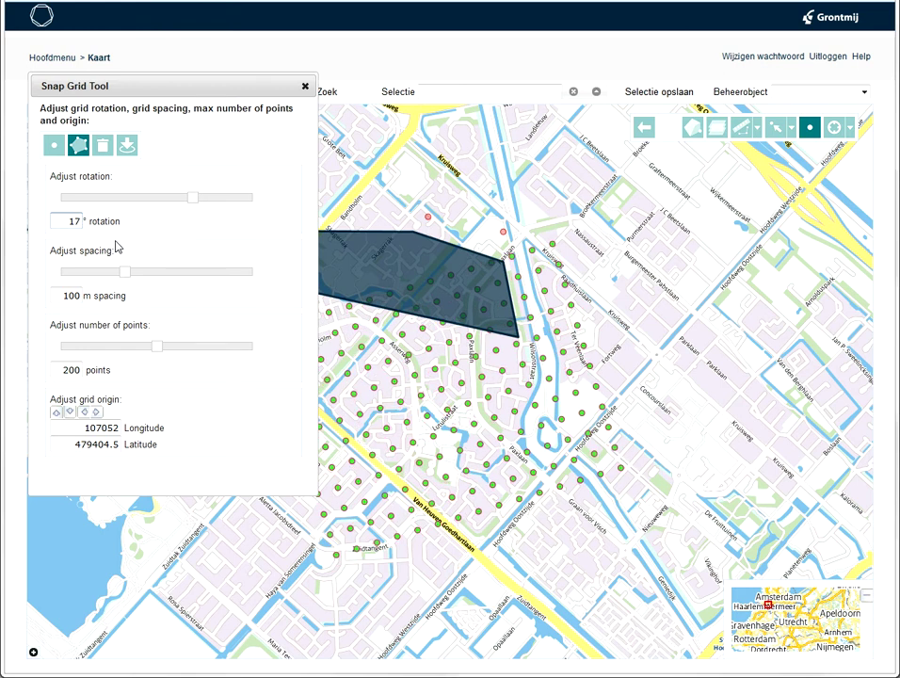
- Set the number of grid points to 206 and raise it to 263
click(64, 369)
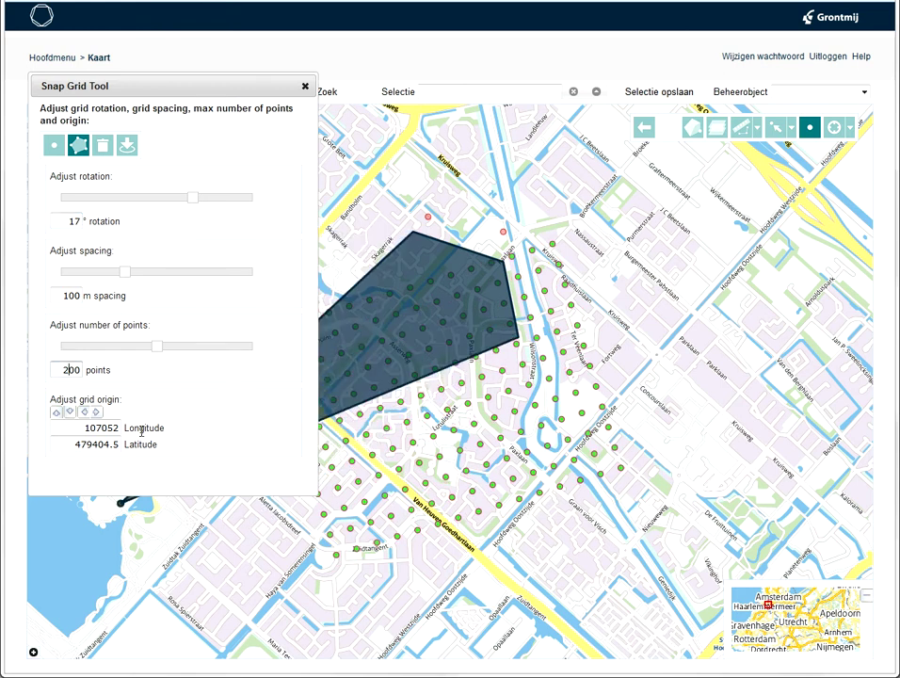
key(BackSpace)
text(6)
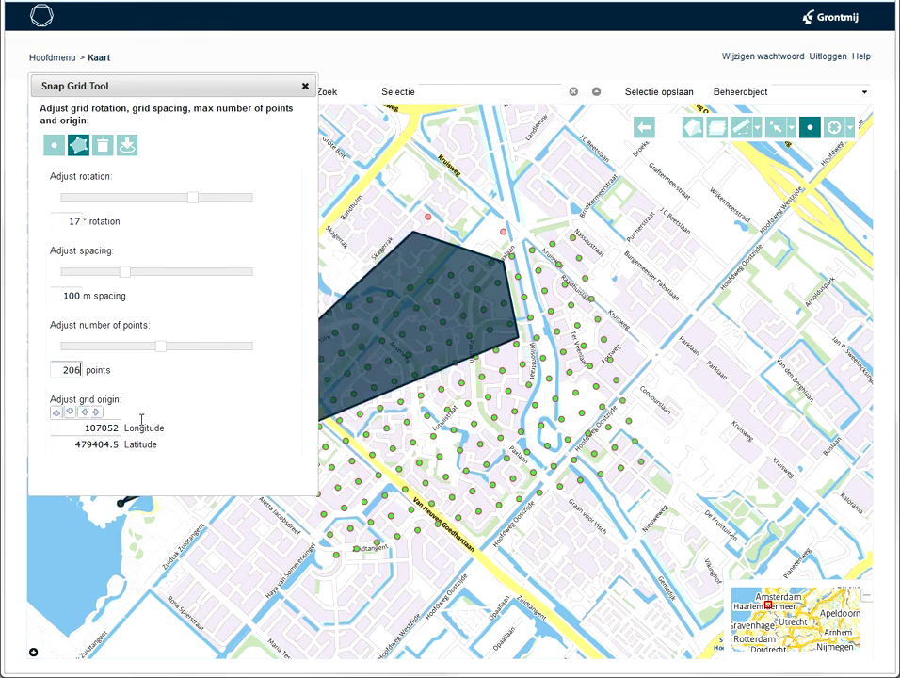
click(200, 345)
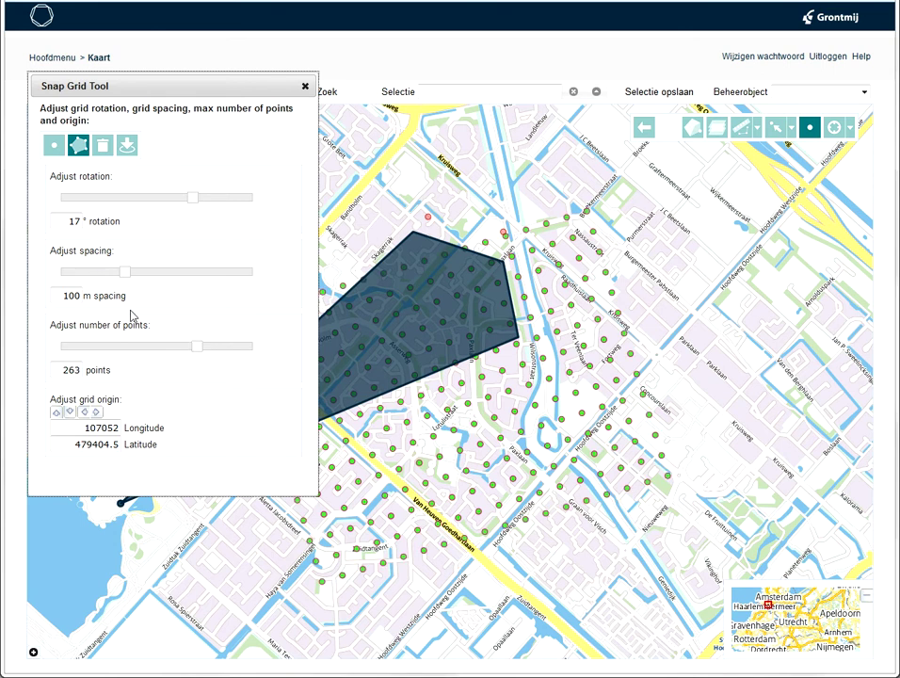
- Increase the grid spacing to 113 m
double_click(66, 296)
text(102)
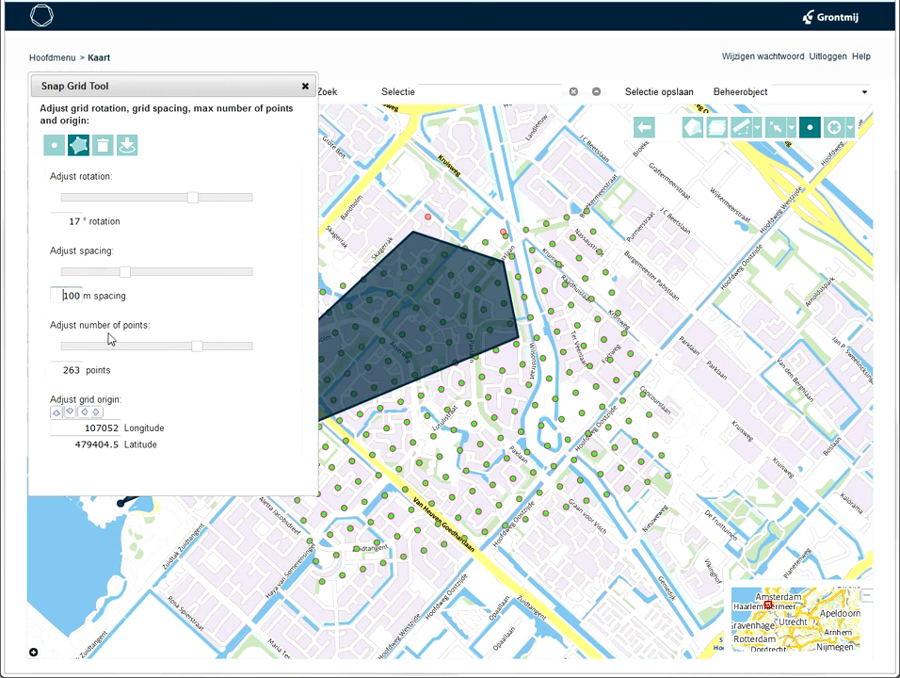
key(Up)
key(Up)
key(Up)
key(Up)
key(Up)
key(Up)
key(Up)
key(Up)
key(Up)
key(Up)
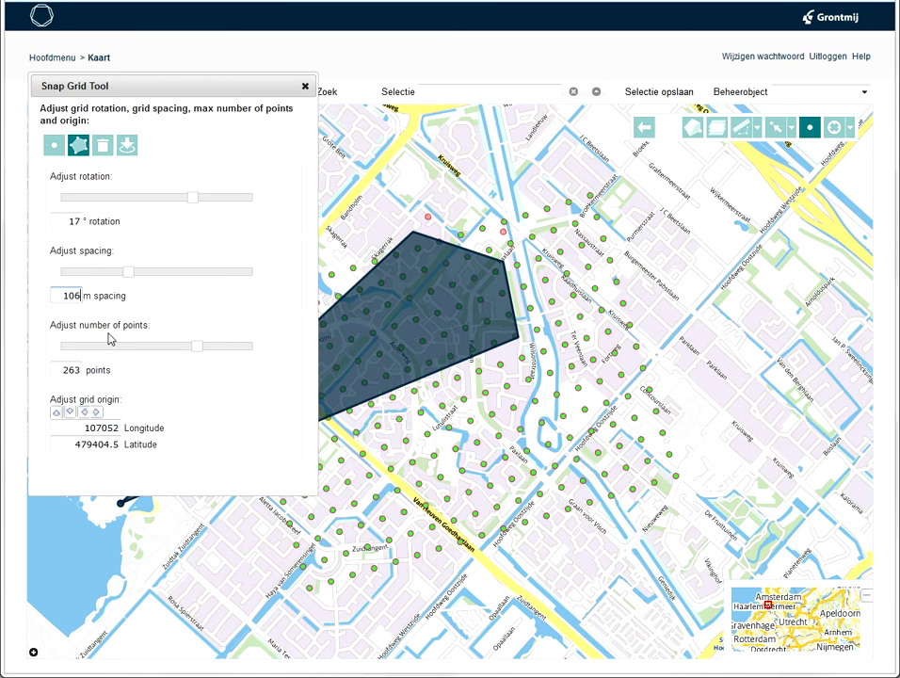
key(Up)
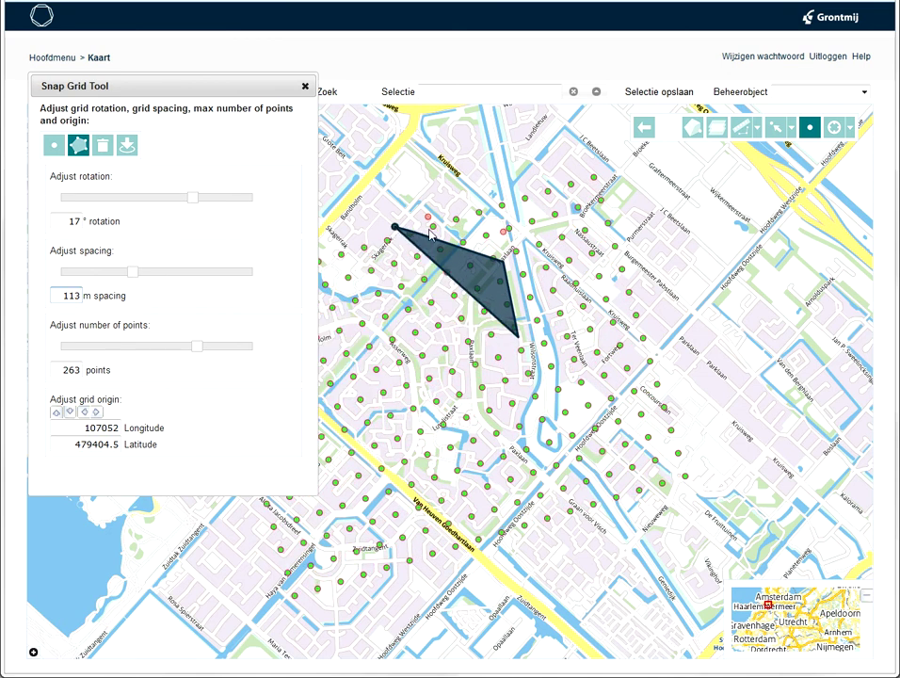
- Complete the open polygon with two more corners west of Paxlaan and inspect its fit to the adjusted grid up close
click(438, 327)
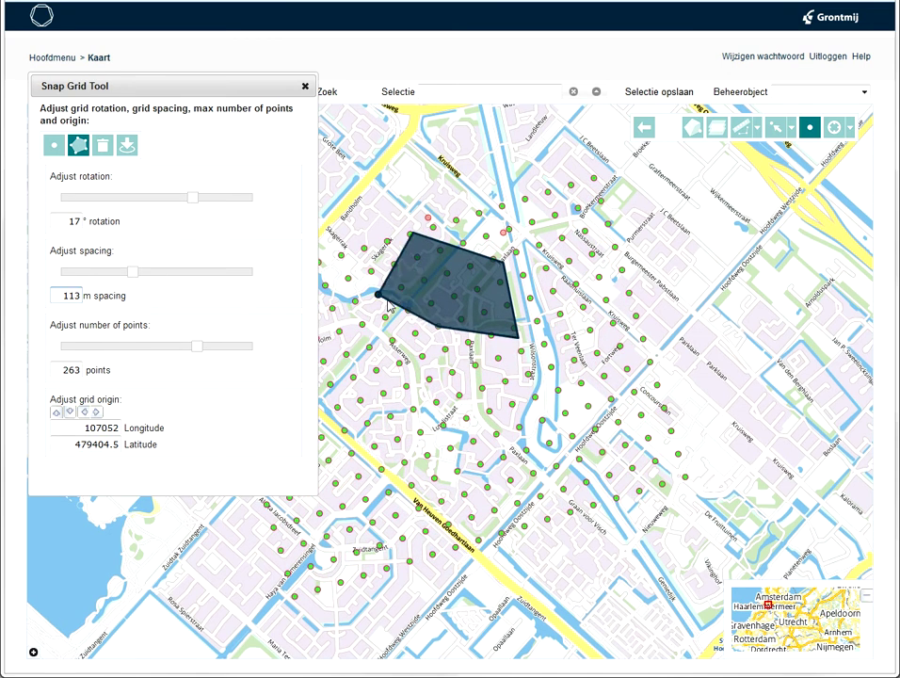
double_click(402, 291)
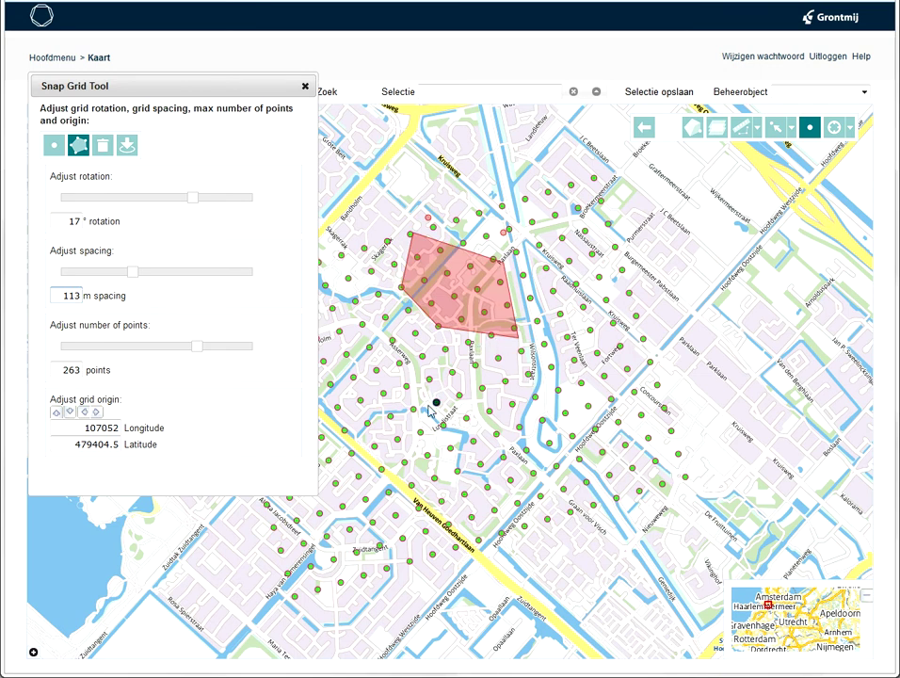
drag(403, 428, 469, 424)
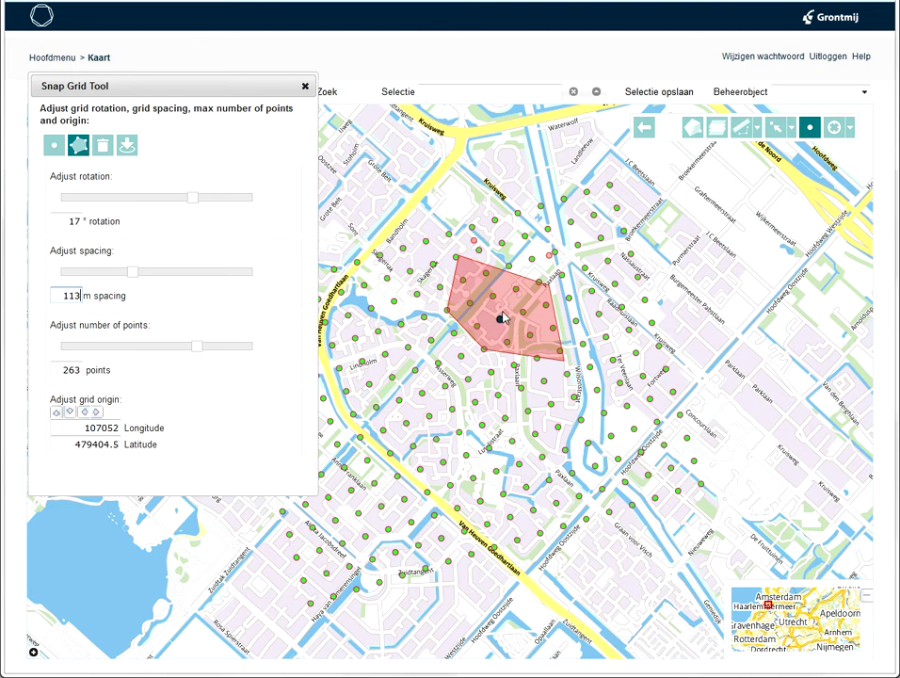
scroll(501, 317, up, 1)
scroll(504, 320, up, 1)
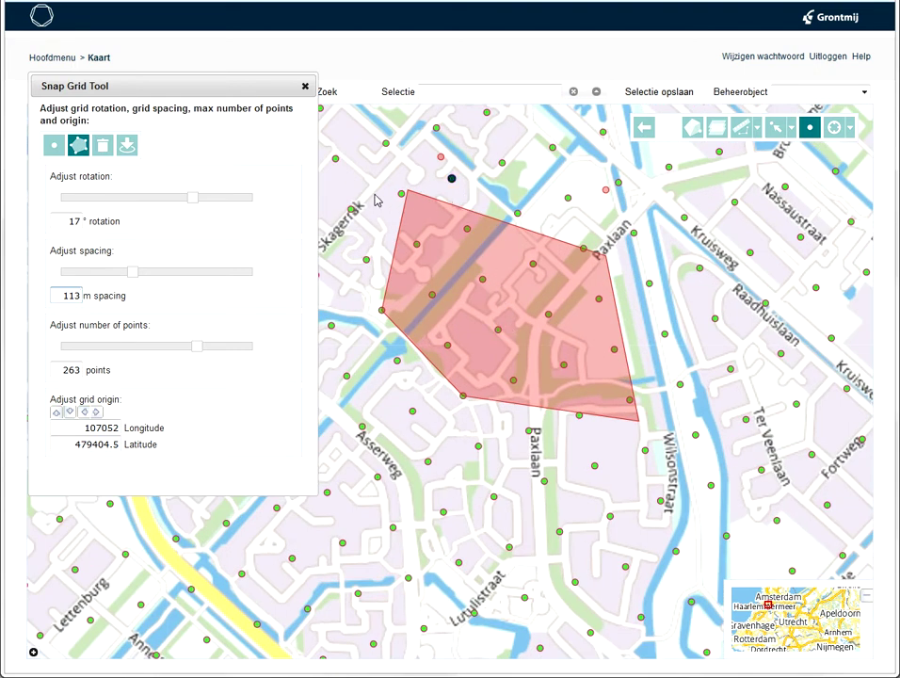
scroll(387, 197, up, 1)
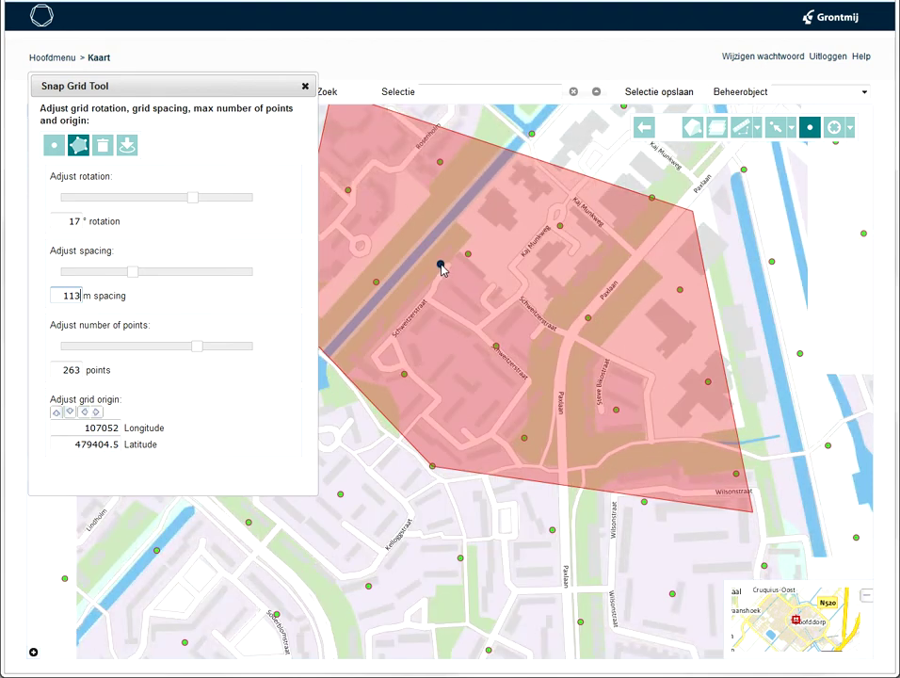
scroll(441, 268, down, 1)
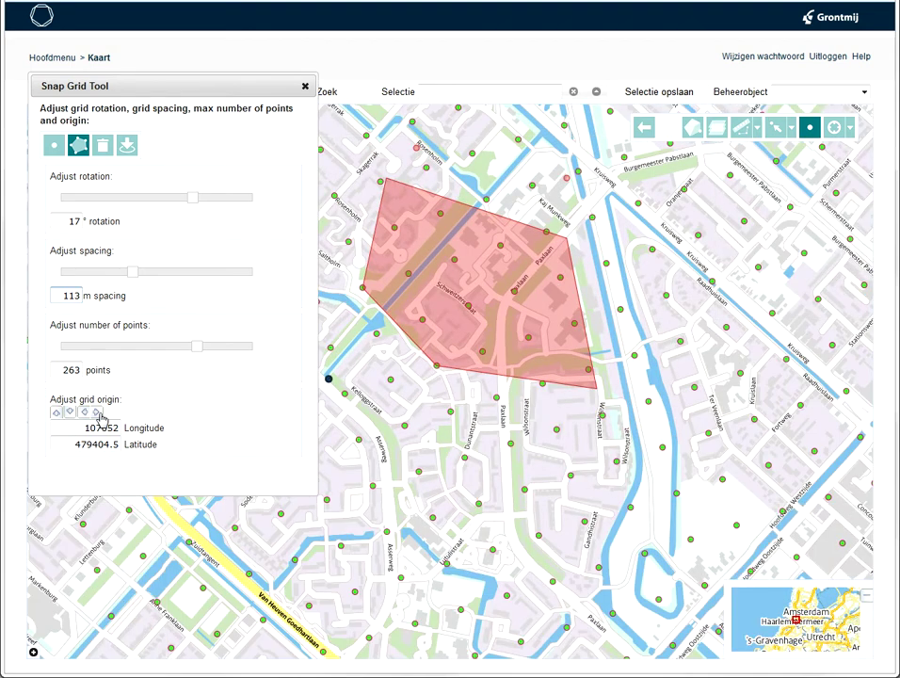
- Nudge the grid origin east to longitude 107067 and back to 107057, and south to latitude 479394.5 and back to 479404.5
click(99, 416)
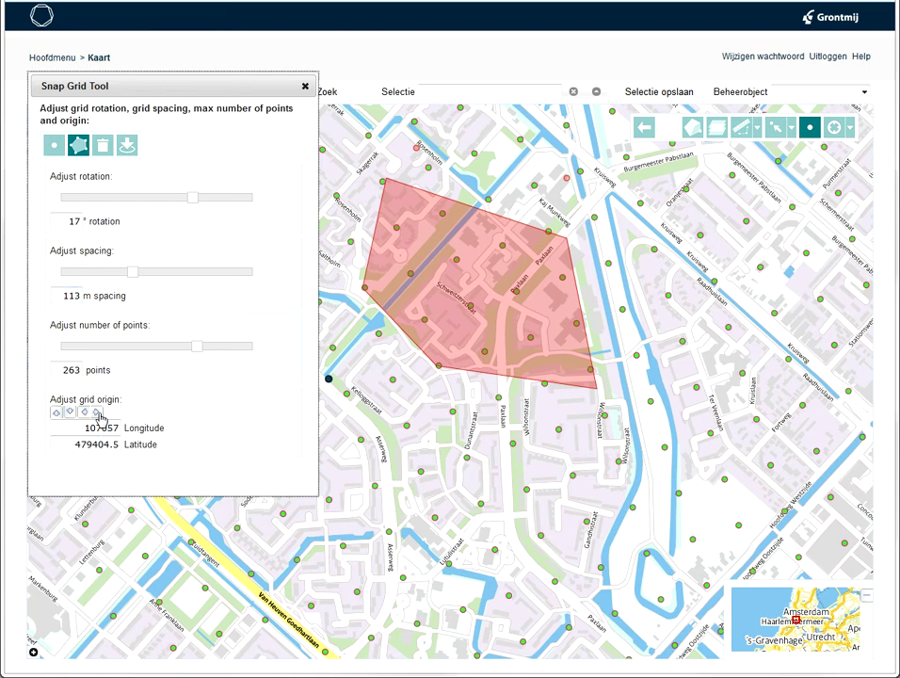
click(98, 416)
click(99, 416)
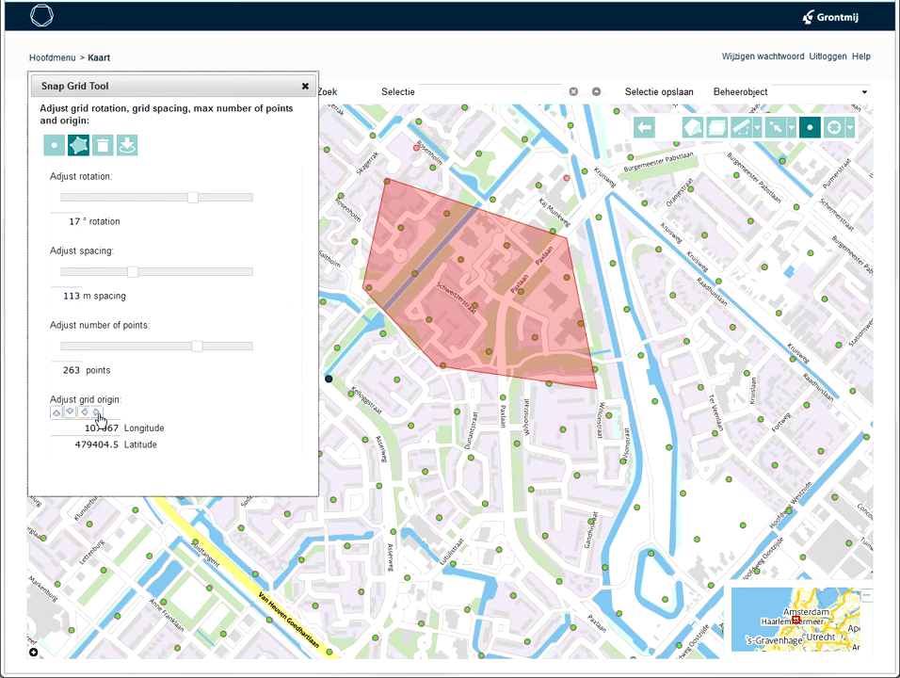
click(85, 415)
click(85, 416)
click(70, 414)
click(70, 415)
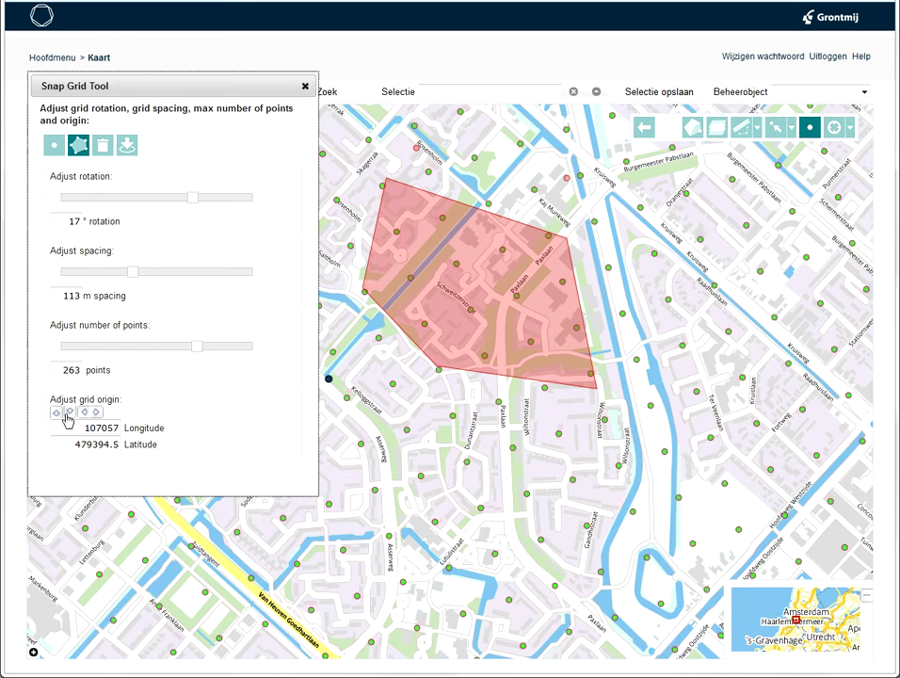
click(58, 413)
click(58, 414)
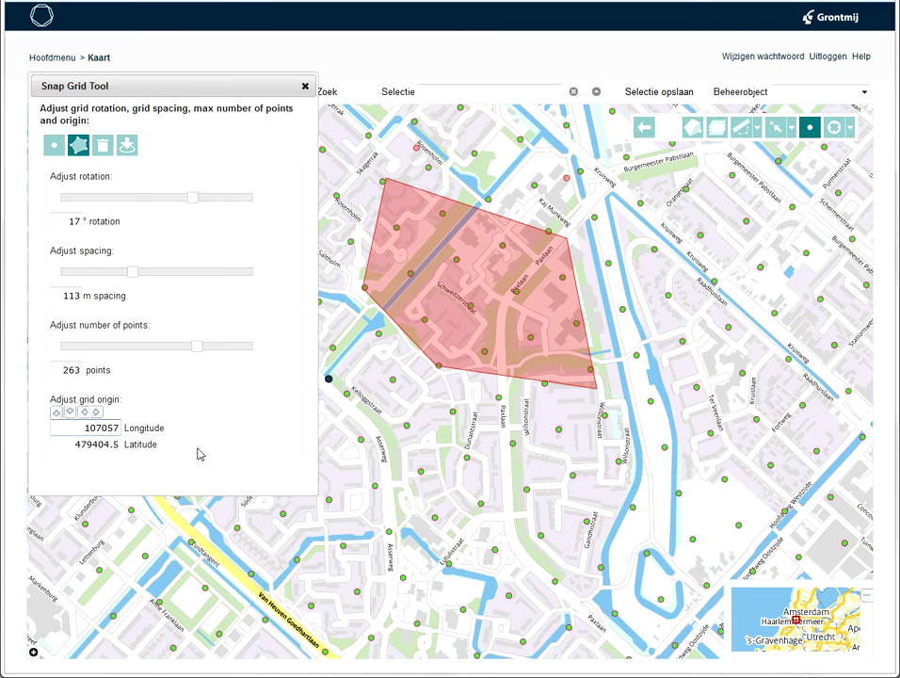
- Set the grid origin's longitude to 107057.33 and increment it to 107059.33
text(.33)
key(Tab)
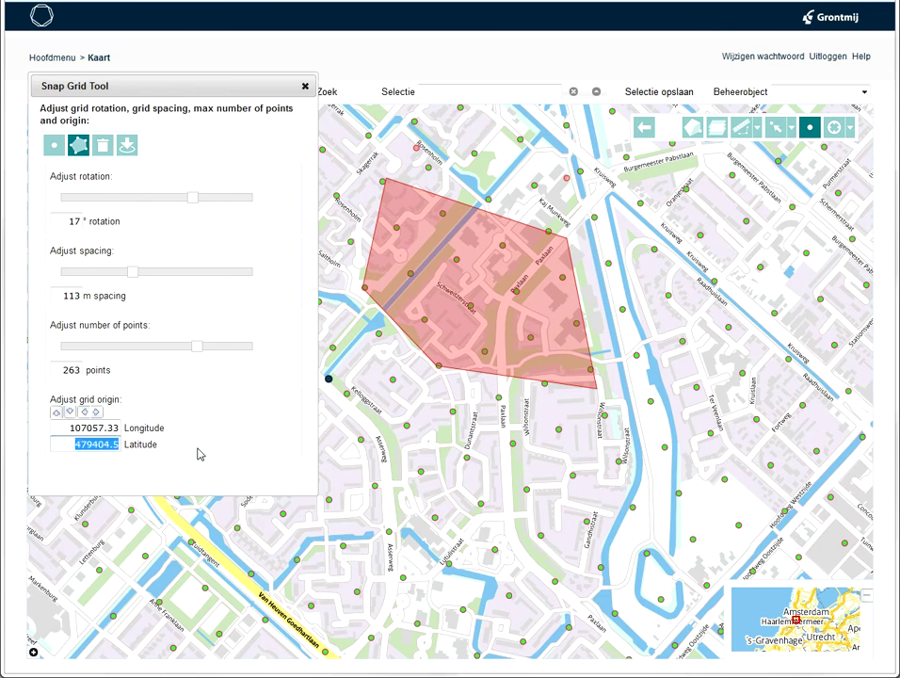
click(117, 428)
key(Up)
key(Up)
key(Up)
key(Down)
- Lower the grid origin's latitude in single-unit increments to 479387.5
click(114, 443)
key(Down)
key(Down)
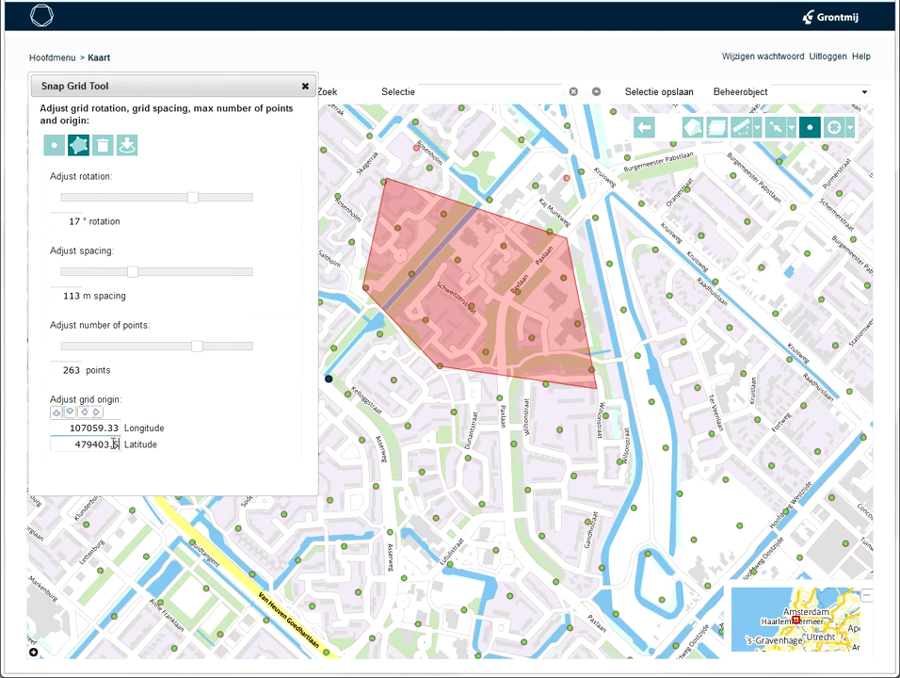
key(Down)
key(Down)
key(Down)
key(Down)
key(Down)
key(Down)
key(Down)
key(Down)
key(Down)
key(Down)
key(Down)
key(Down)
key(Down)
key(Down)
key(Down)
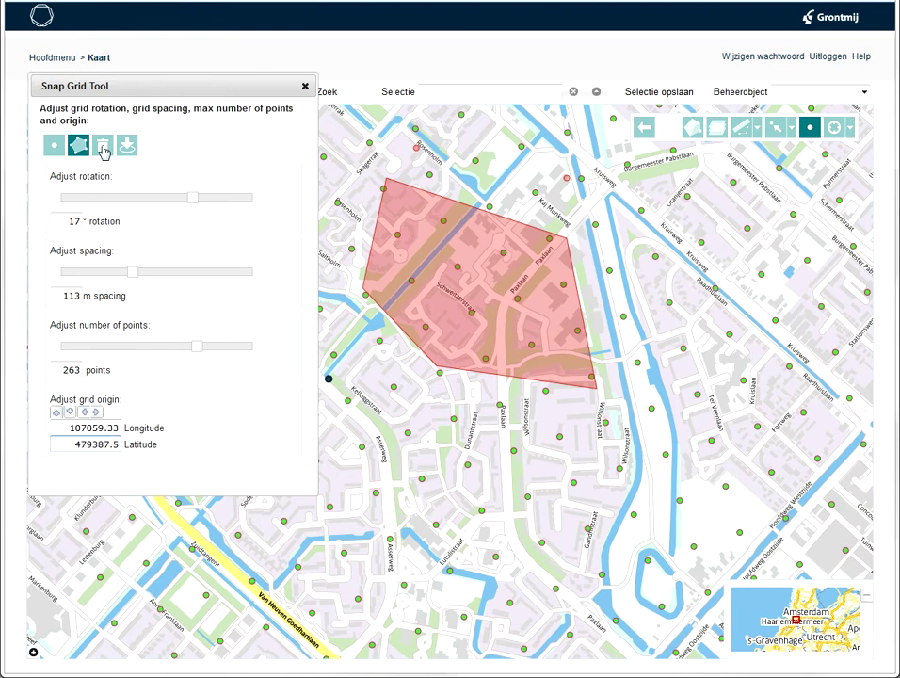
- Delete all drawn features and draw a triangular polygon snapped to three grid points near Skagerrak
drag(480, 405, 484, 422)
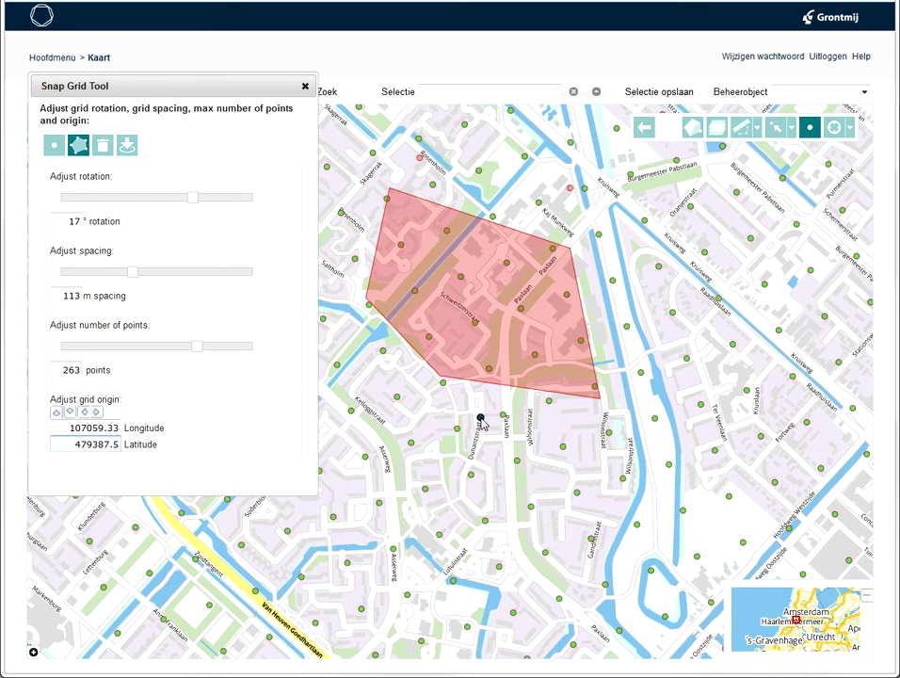
scroll(481, 420, down, 1)
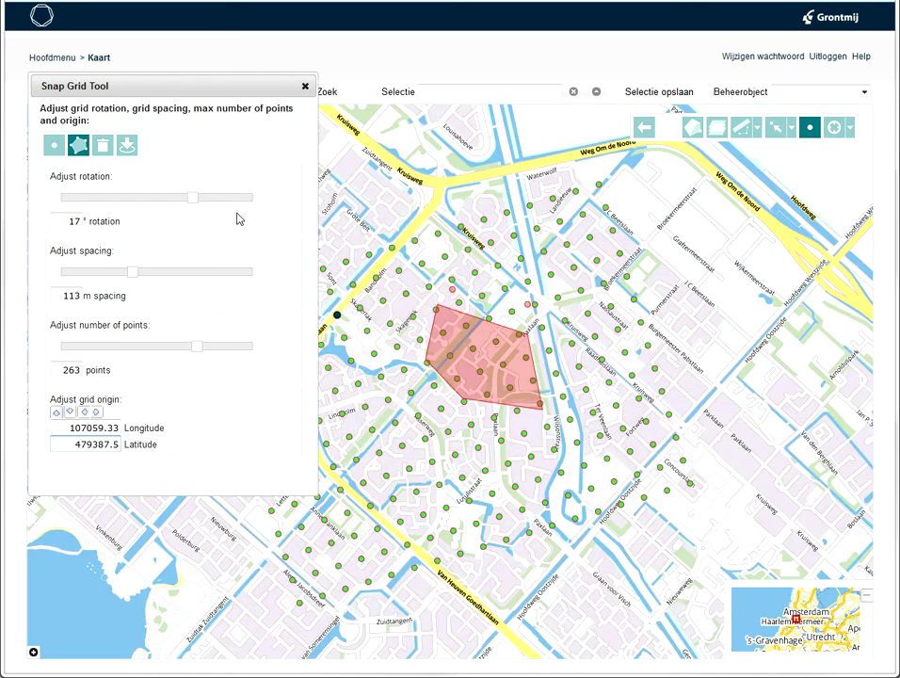
click(104, 147)
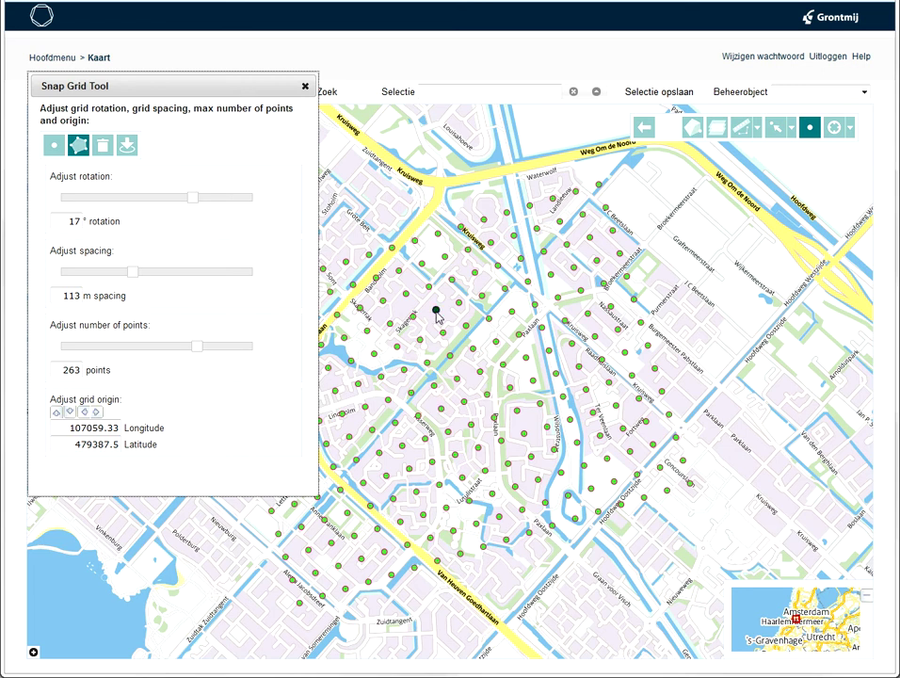
click(405, 294)
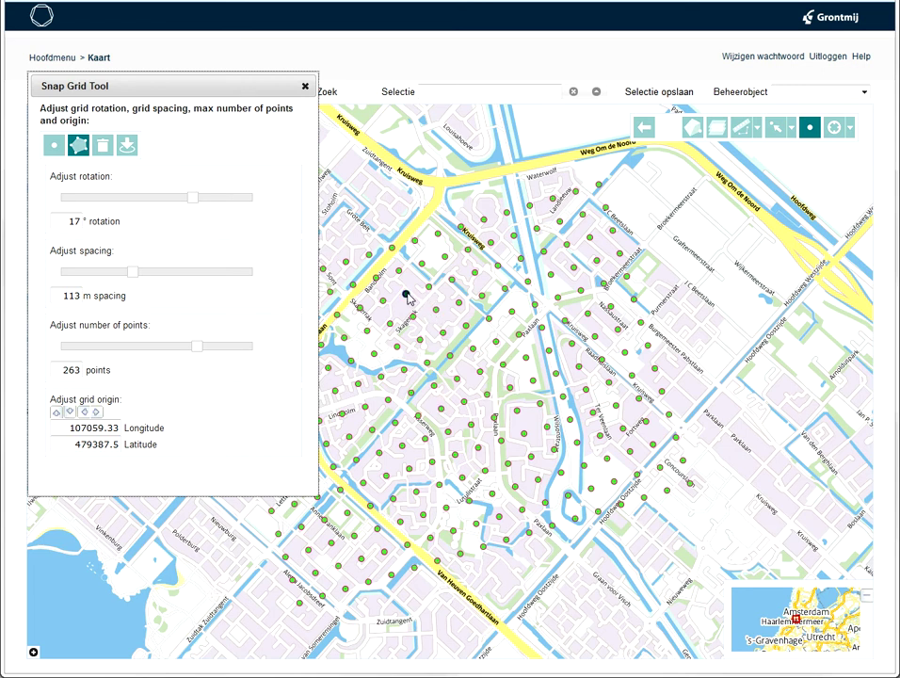
click(489, 320)
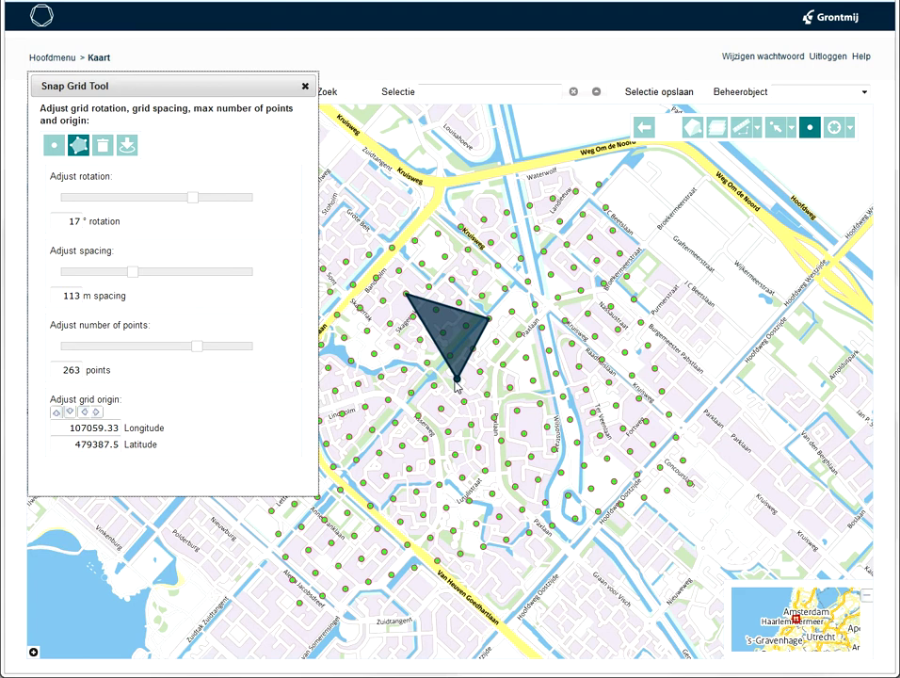
double_click(457, 378)
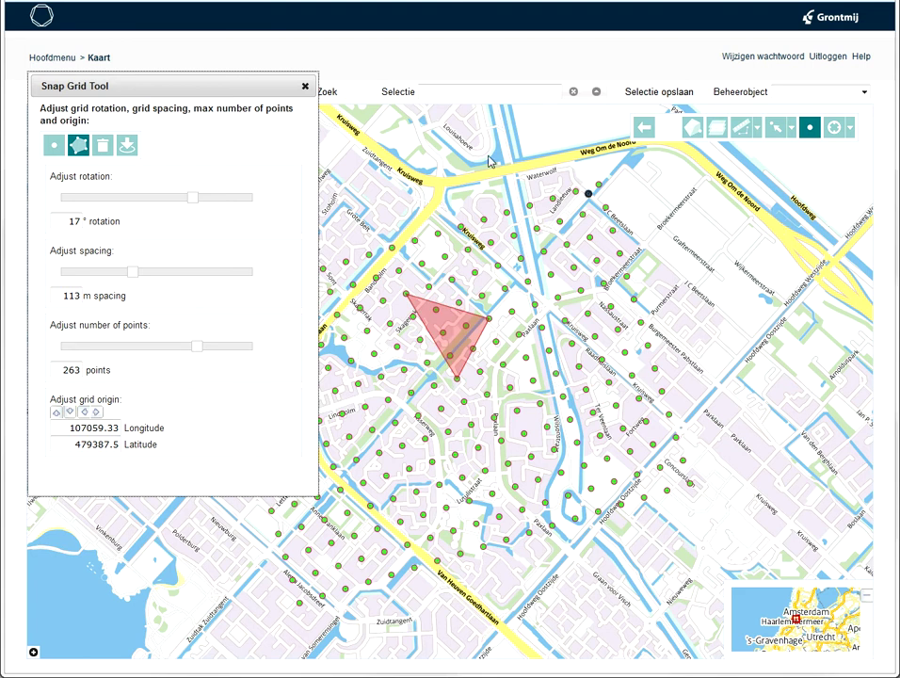
- Restart the snap grid tool, draw a triangular polygon snapped to three grid points between Kruisweg and Paxlaan, and save it to the map
click(305, 86)
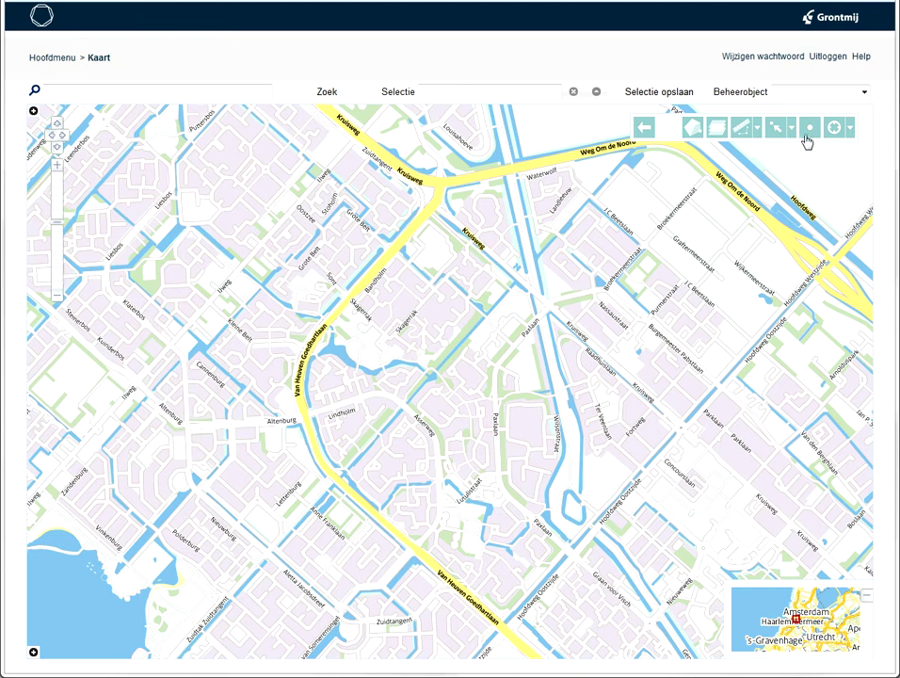
click(809, 129)
click(451, 279)
click(535, 304)
double_click(474, 349)
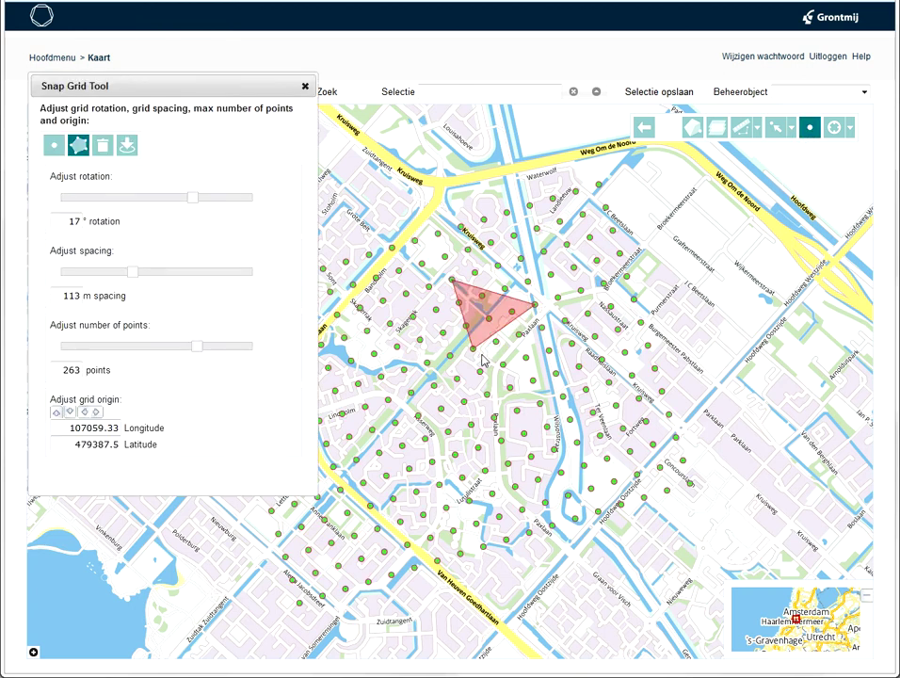
click(125, 146)
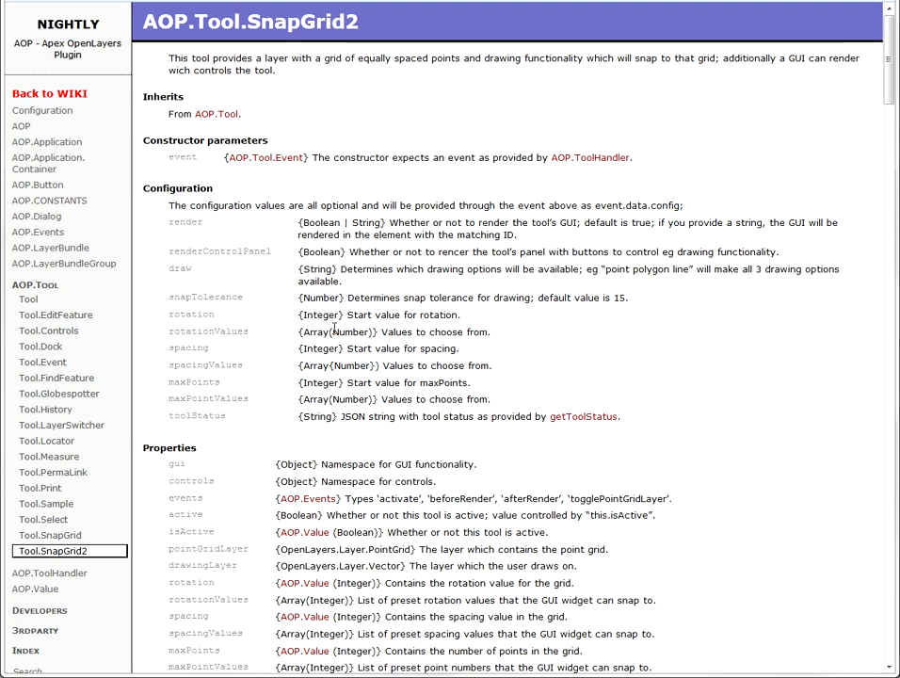
- Examine the configuration options in the AOP.Tool.SnapGrid2 documentation, from render and renderControlPanel through snapTolerance, rotation, spacing and maxPoints
drag(299, 221, 318, 223)
click(334, 223)
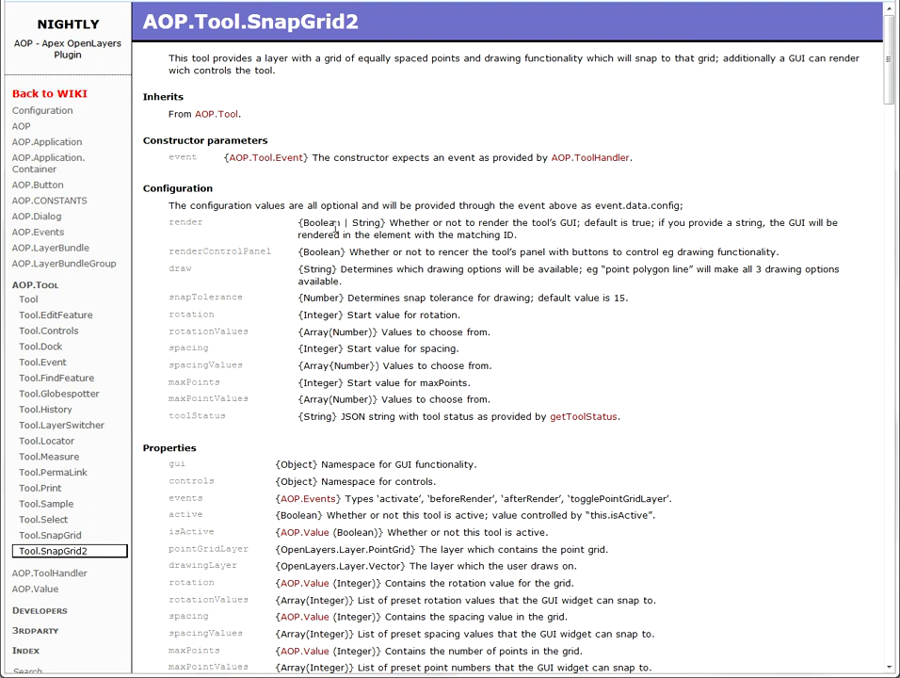
drag(328, 252, 424, 251)
click(425, 251)
drag(396, 298, 493, 298)
click(520, 311)
double_click(182, 315)
click(341, 315)
double_click(185, 348)
click(193, 381)
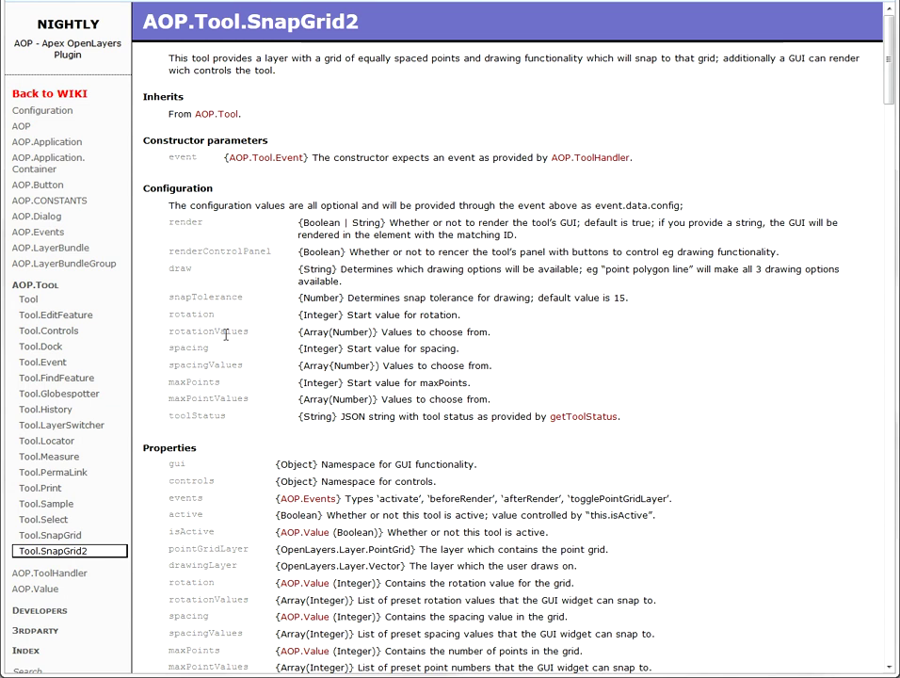
- Switch to Eclipse, maximize the 2013-08-13.json.js editor and go through the configuration lines of the snapgrid tool
key(alt+Tab)
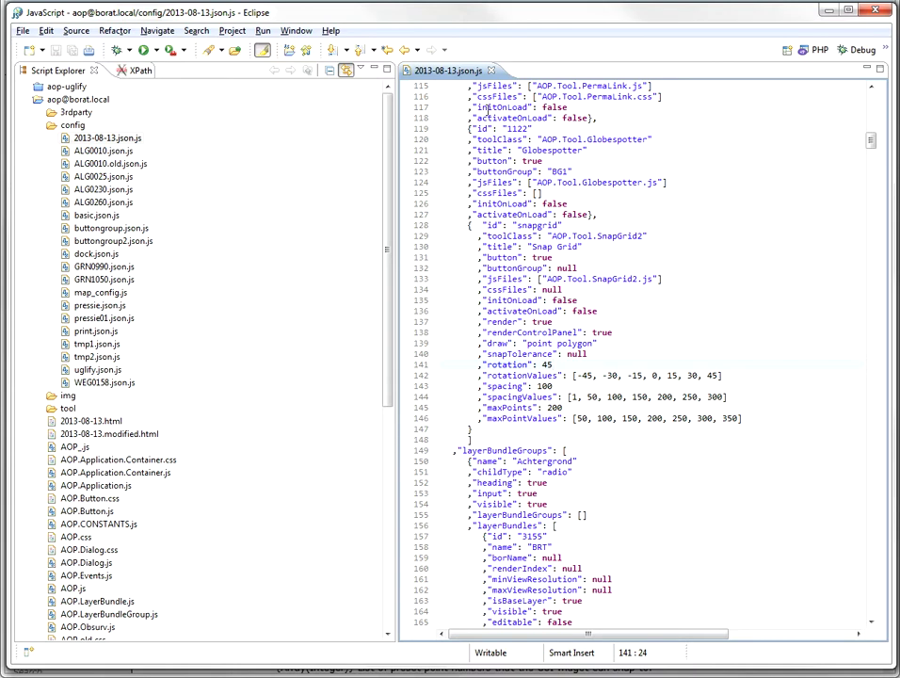
double_click(452, 71)
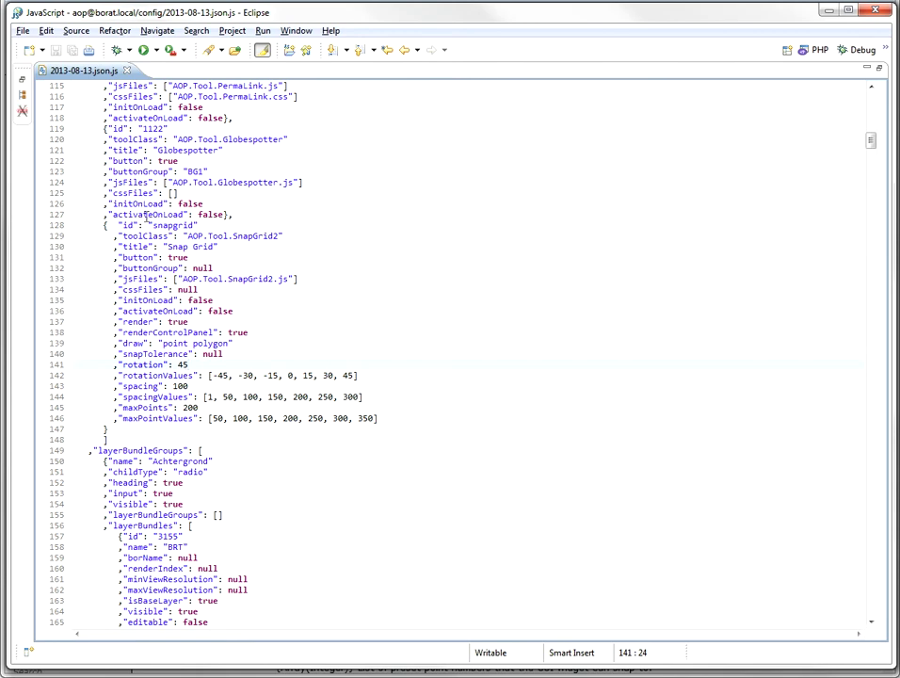
click(162, 226)
key(Down)
key(Right)
key(Down)
key(Down)
key(Down)
key(Down)
key(Down)
key(Down)
key(Down)
key(Down)
key(Down)
key(Up)
key(Up)
- Set renderControlPanel to false in the snapgrid tool's configuration
key(Down)
key(Down)
key(End)
key(ctrl+BackSpace)
text(false)
- Limit the snapgrid tool's draw option to "polygon" by removing the point drawing mode
key(Down)
key(Left)
key(Left)
key(ctrl+Left)
key(ctrl+BackSpace)
key(End)
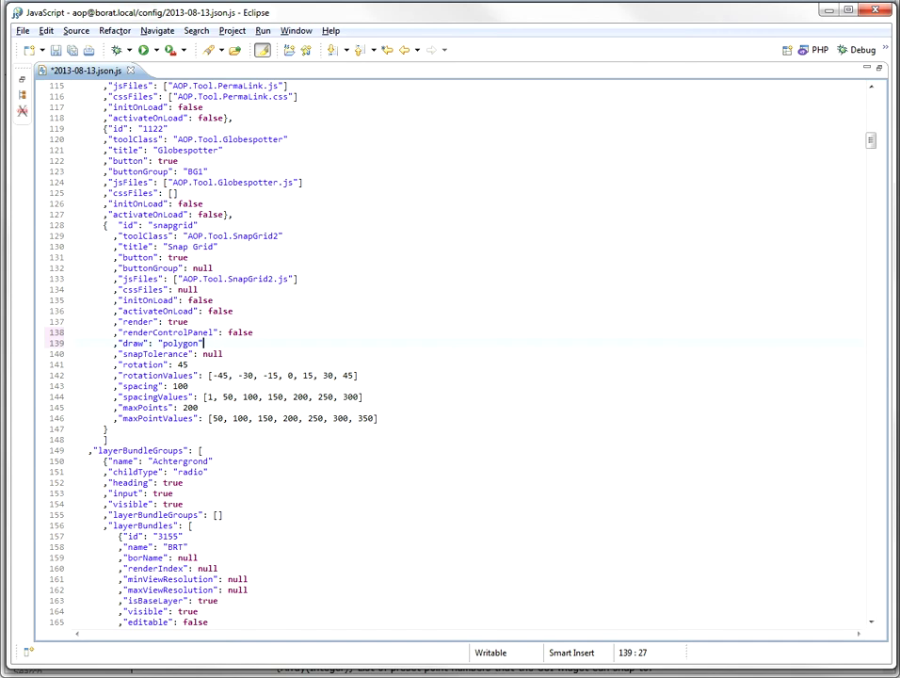
- Set the snapgrid tool's snapTolerance to 5 and its start rotation to 15
key(Down)
key(Delete)
key(Delete)
key(Delete)
key(Delete)
text(5)
key(Down)
key(BackSpace)
key(BackSpace)
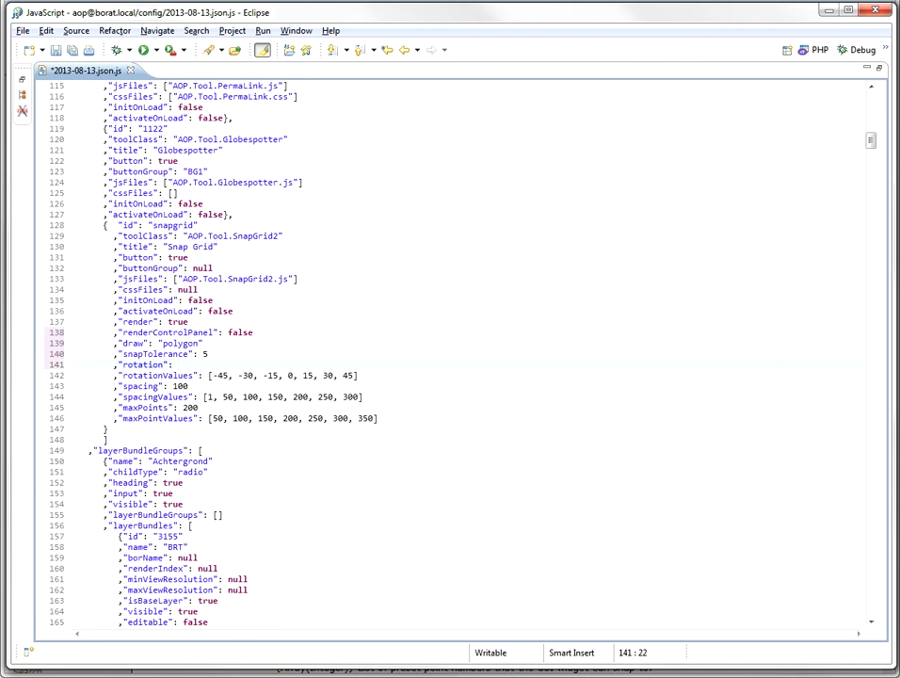
text(15)
- Set the snapgrid tool's start spacing to 150 and save the configuration file
key(Down)
key(Down)
key(BackSpace)
key(BackSpace)
text(50)
key(ctrl+s)
- Switch to the map application in the browser, reload the page and open the snap grid tool
key(alt+Tab)
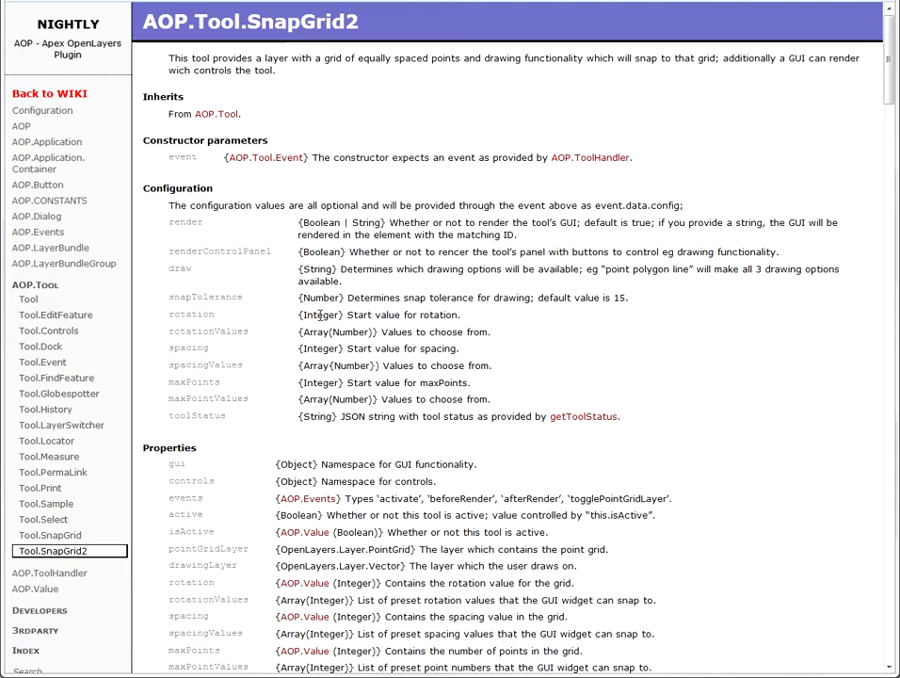
key(alt+Tab)
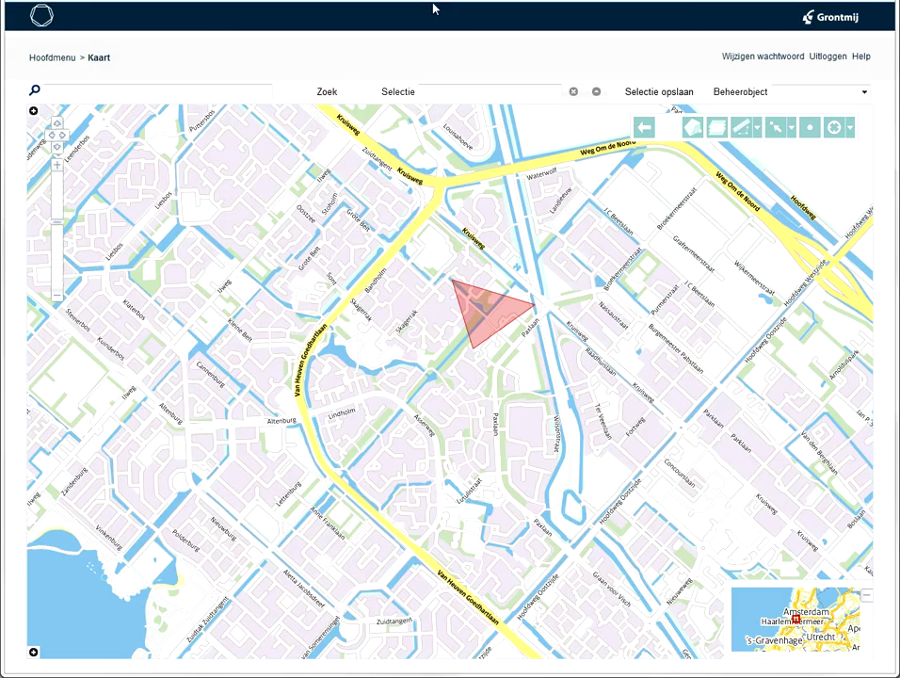
key(F5)
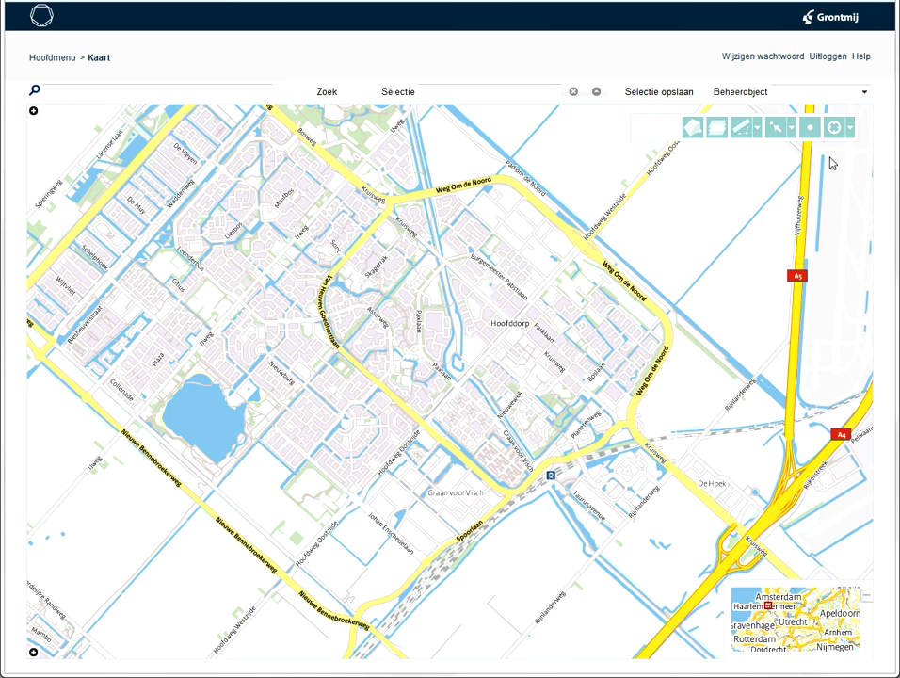
click(811, 132)
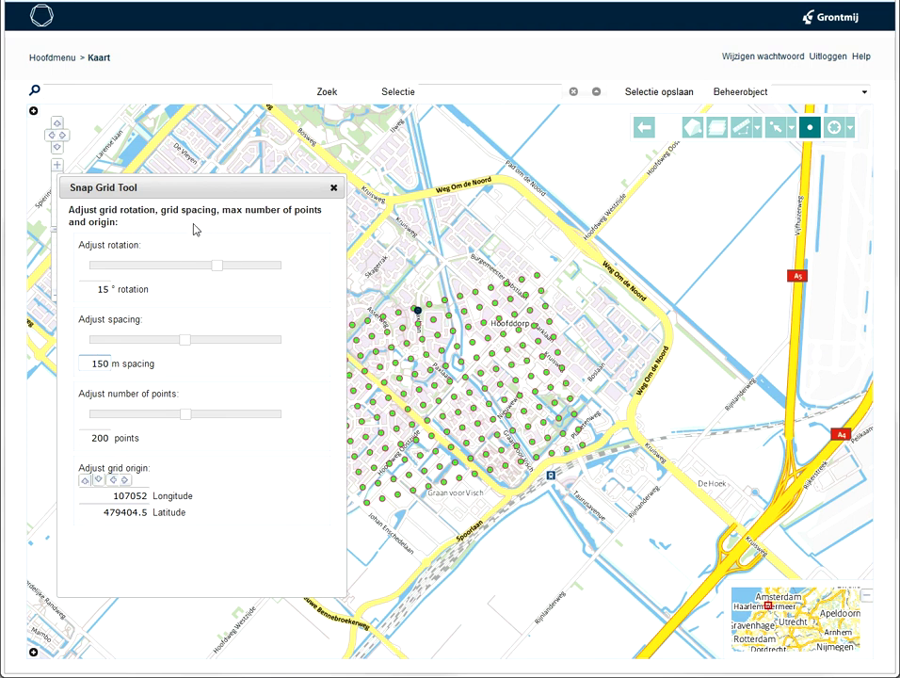
- Draw a six-vertex polygon with one vertex snapped to the grid point near Raadhuislaan and further vertices placed off the grid toward Marktplein
mouse_move(417, 311)
mouse_down()
mouse_move(468, 347)
mouse_move(440, 338)
mouse_move(465, 369)
mouse_move(524, 318)
mouse_move(496, 322)
mouse_move(497, 335)
mouse_up()
scroll(496, 335, up, 3)
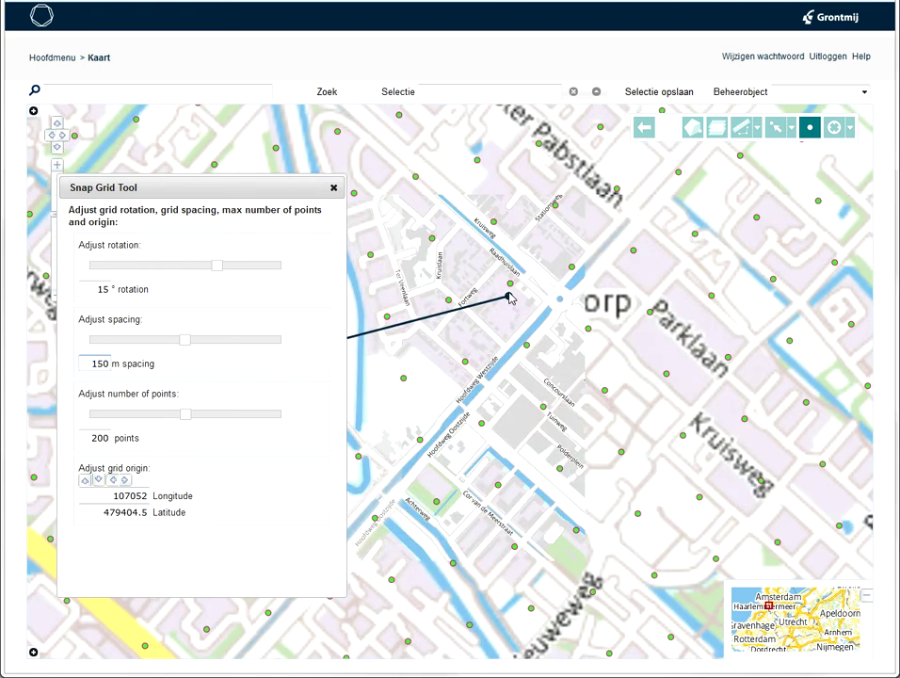
click(509, 283)
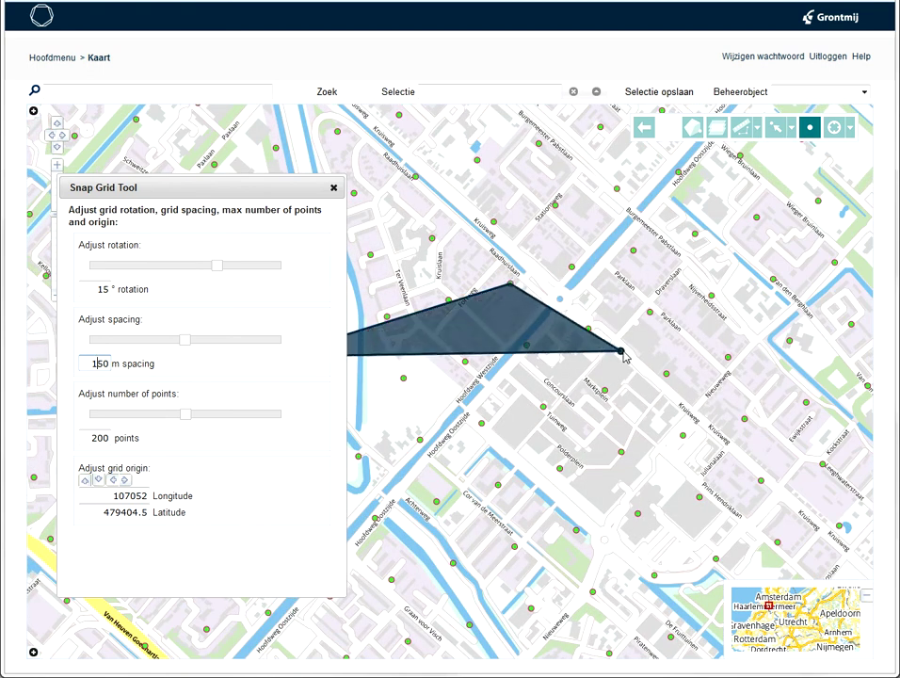
click(575, 313)
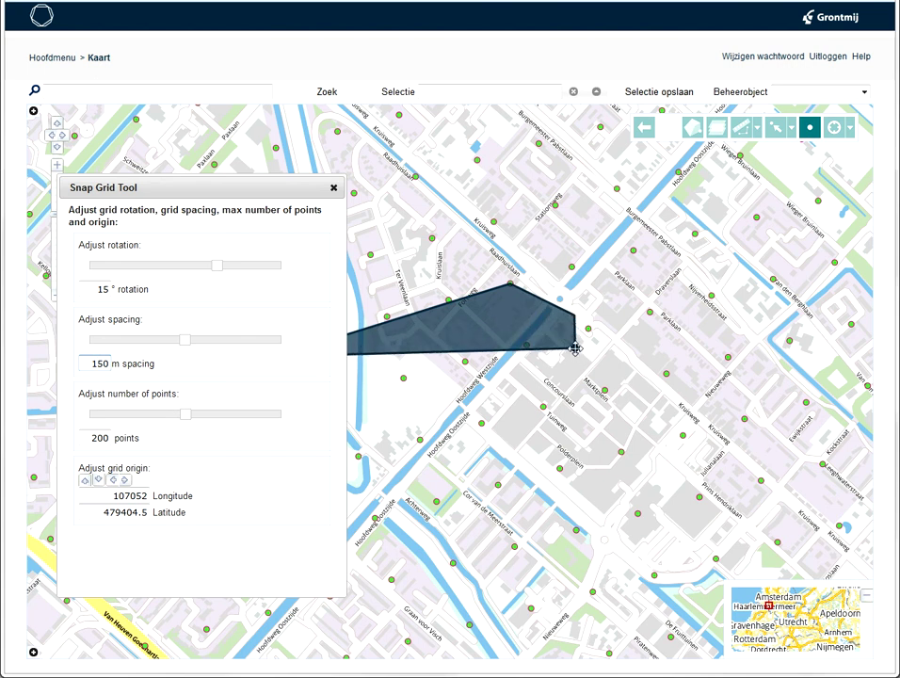
click(575, 348)
click(594, 377)
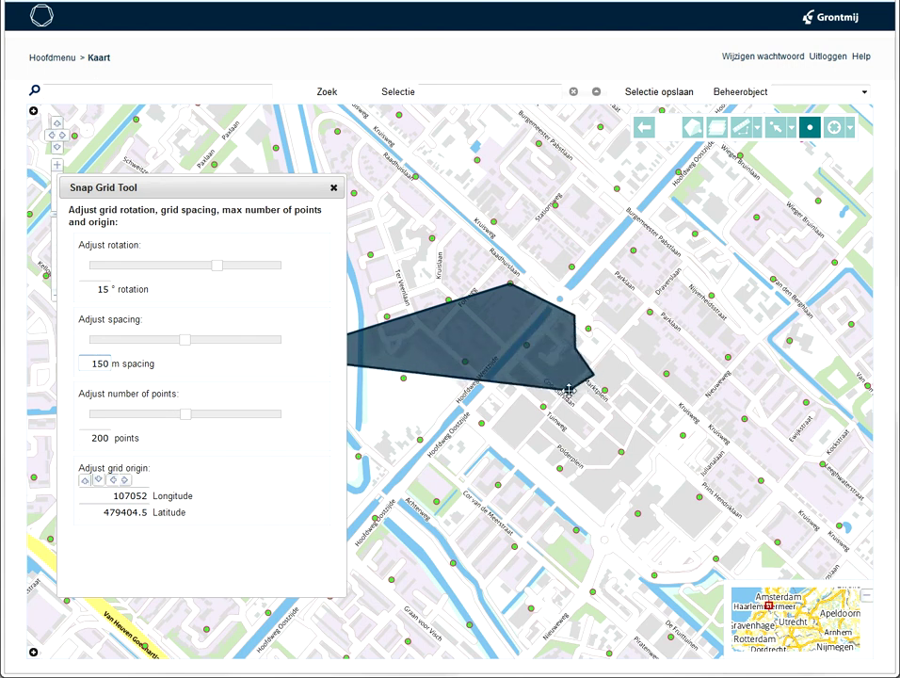
double_click(569, 392)
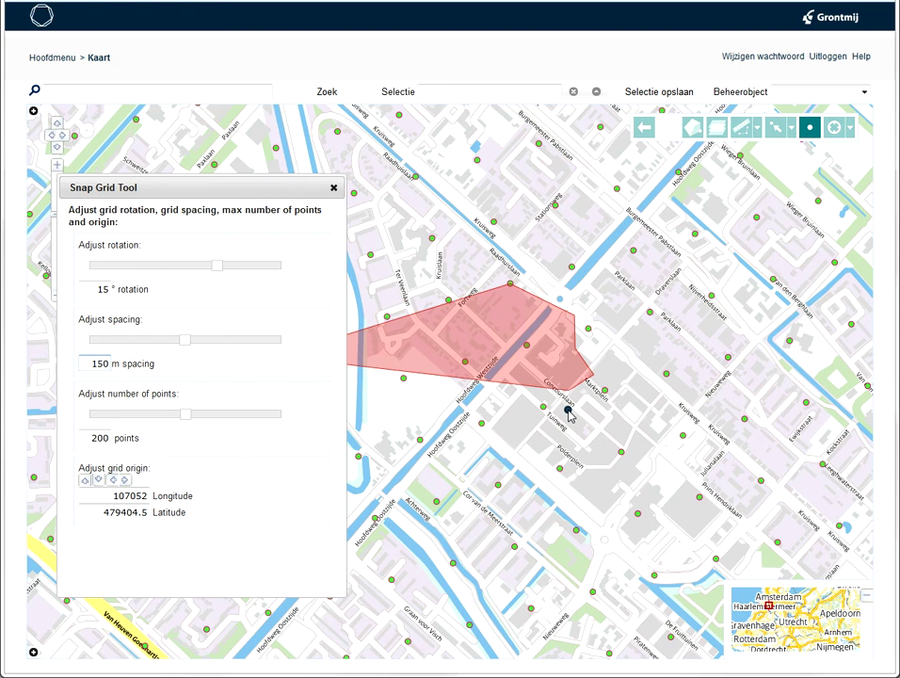